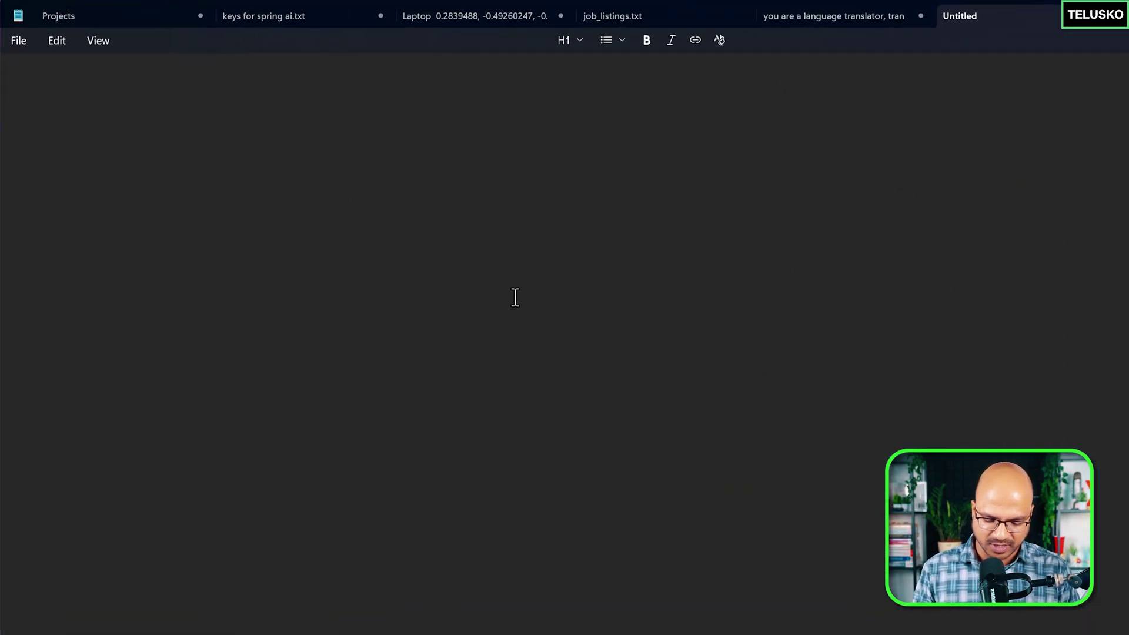
Step: Write the line print('Hello') in Notepad, then minimise Notepad to reveal the browser
text(p)
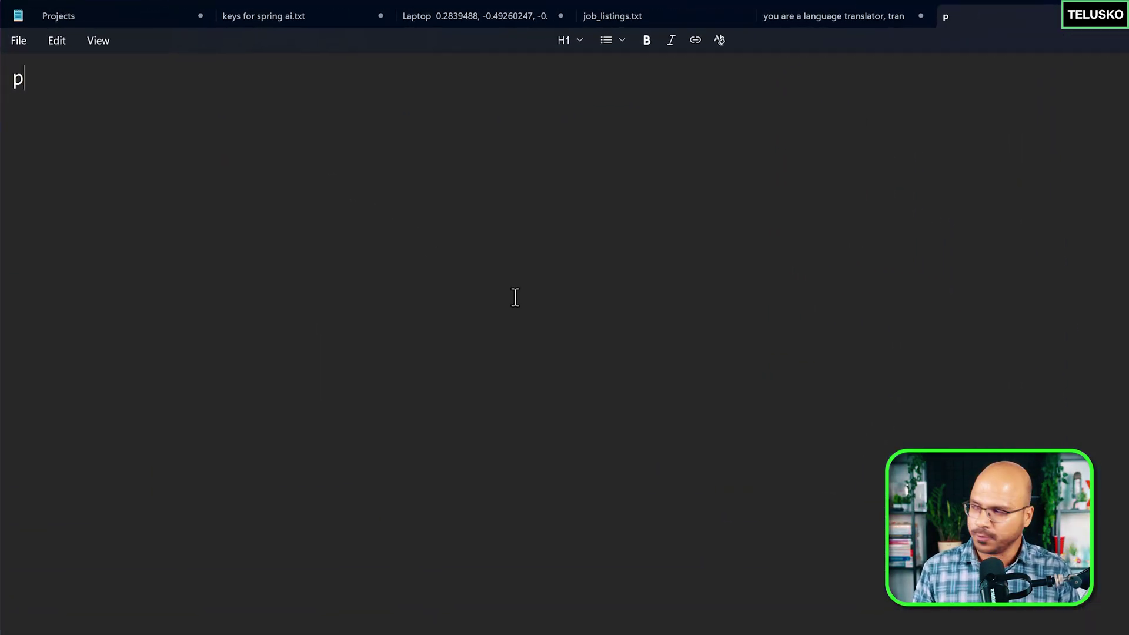
text(rint())
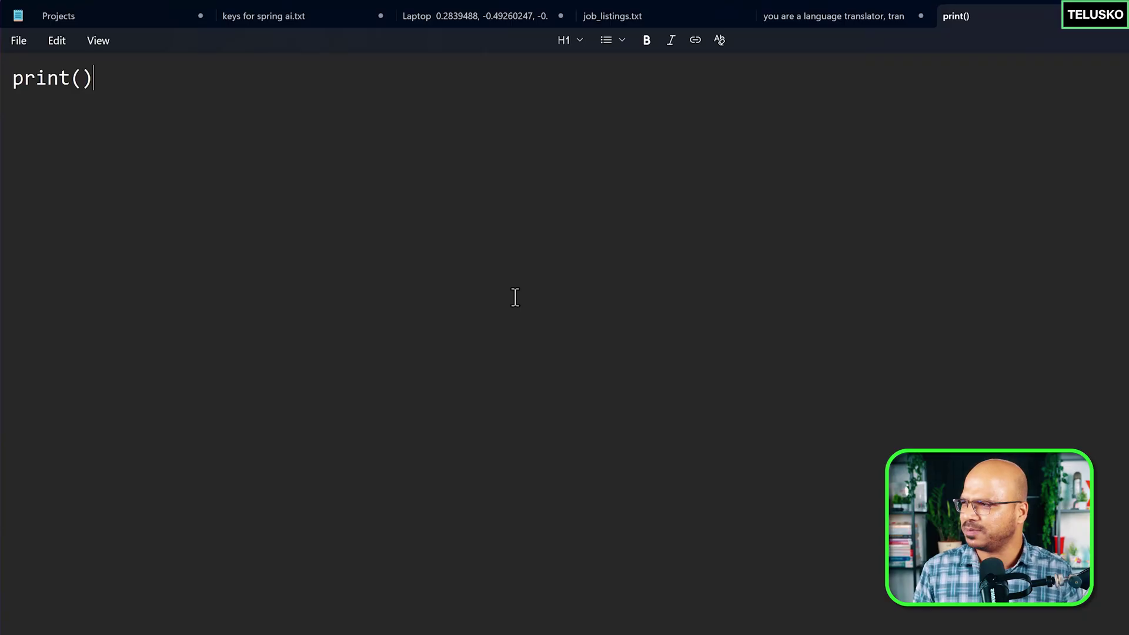
key(Left)
text('')
key(Left)
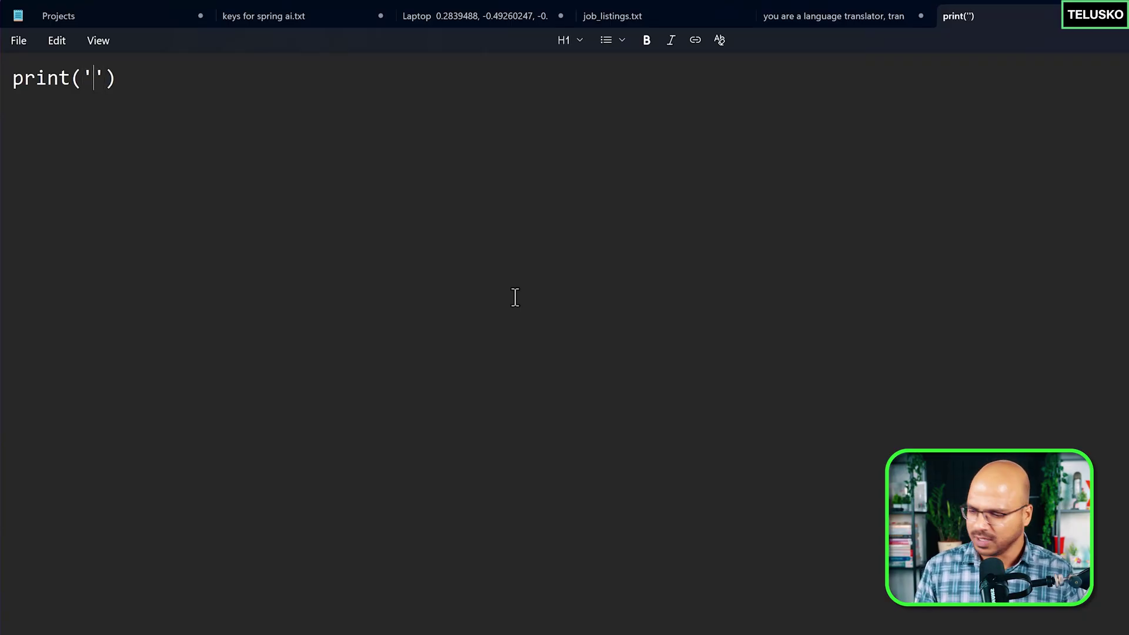
text(Hello)
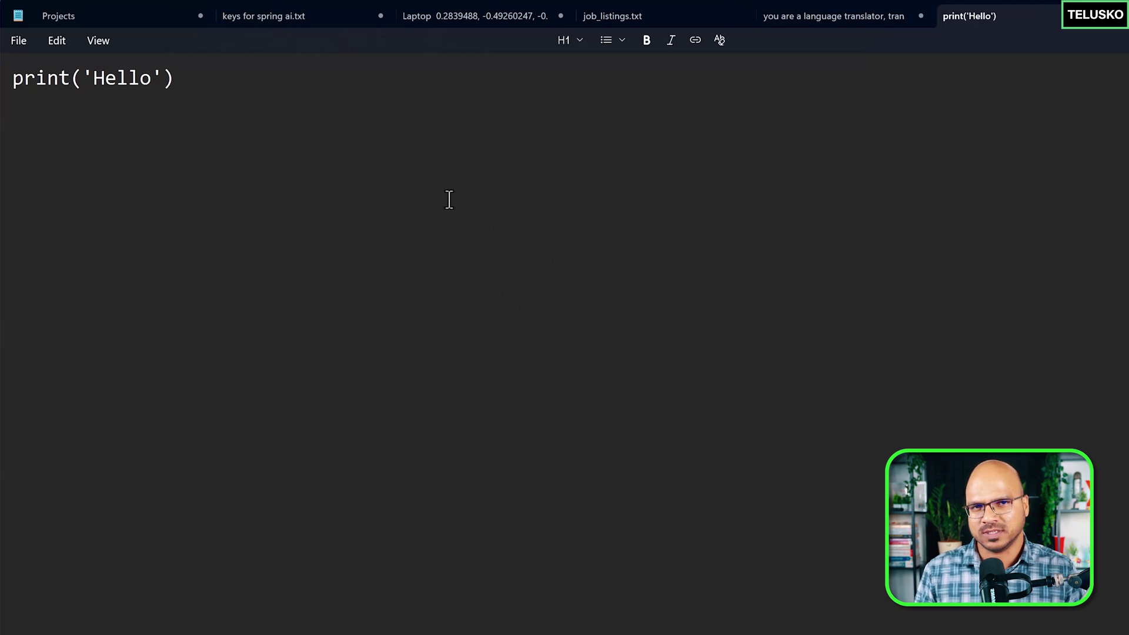
key(super+Down)
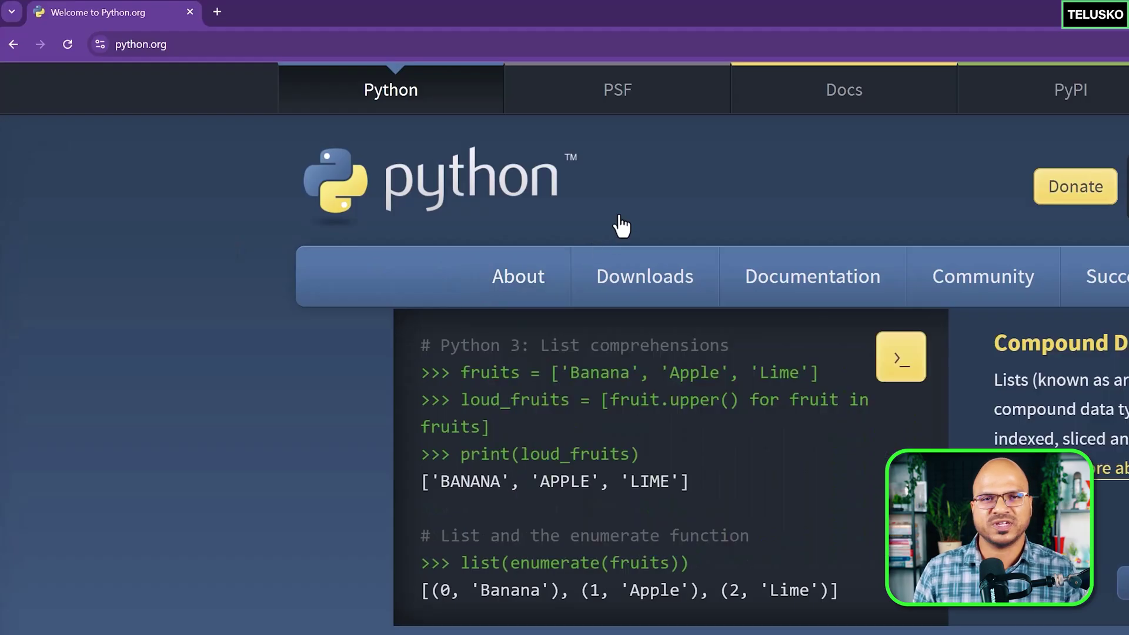
Step: Go to python.org's Downloads > Windows page listing Python releases for Windows
mouse_move(647, 282)
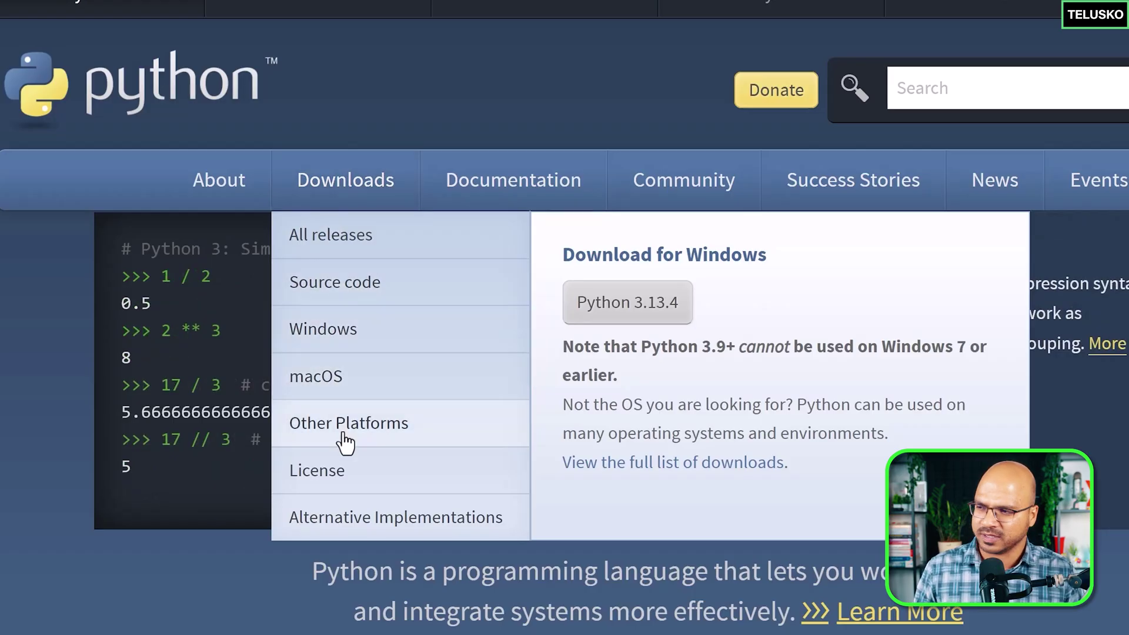
click(330, 339)
scroll(334, 347, down, 5)
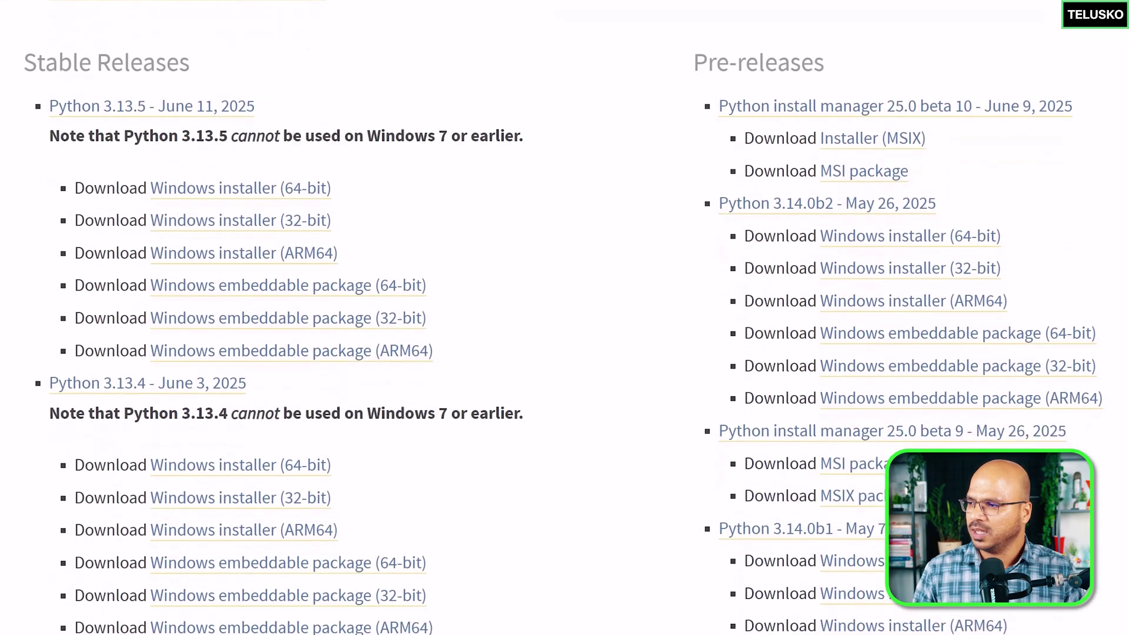
scroll(135, 256, up, 3)
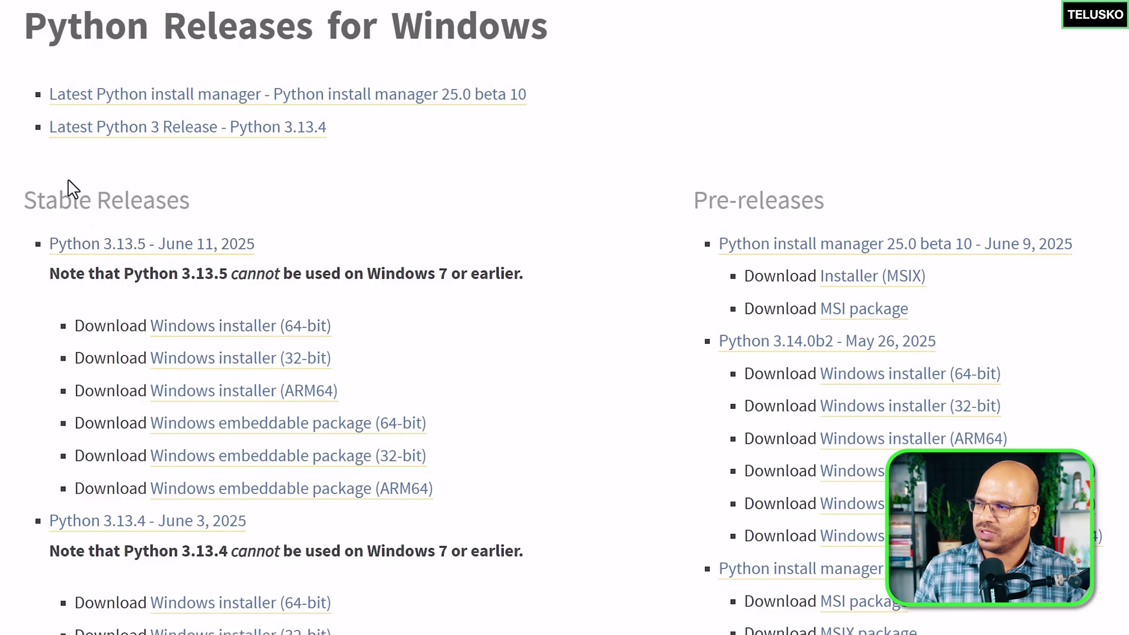
Step: Highlight the Stable Releases and Pre-releases headings on the Windows releases page
drag(18, 202, 97, 198)
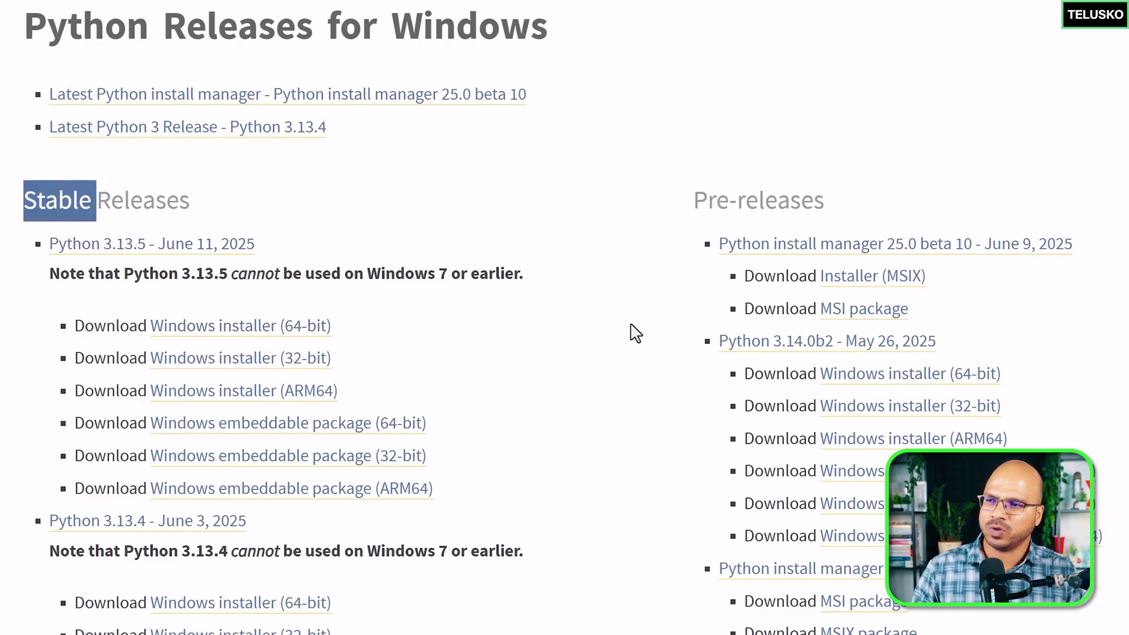
drag(693, 199, 889, 204)
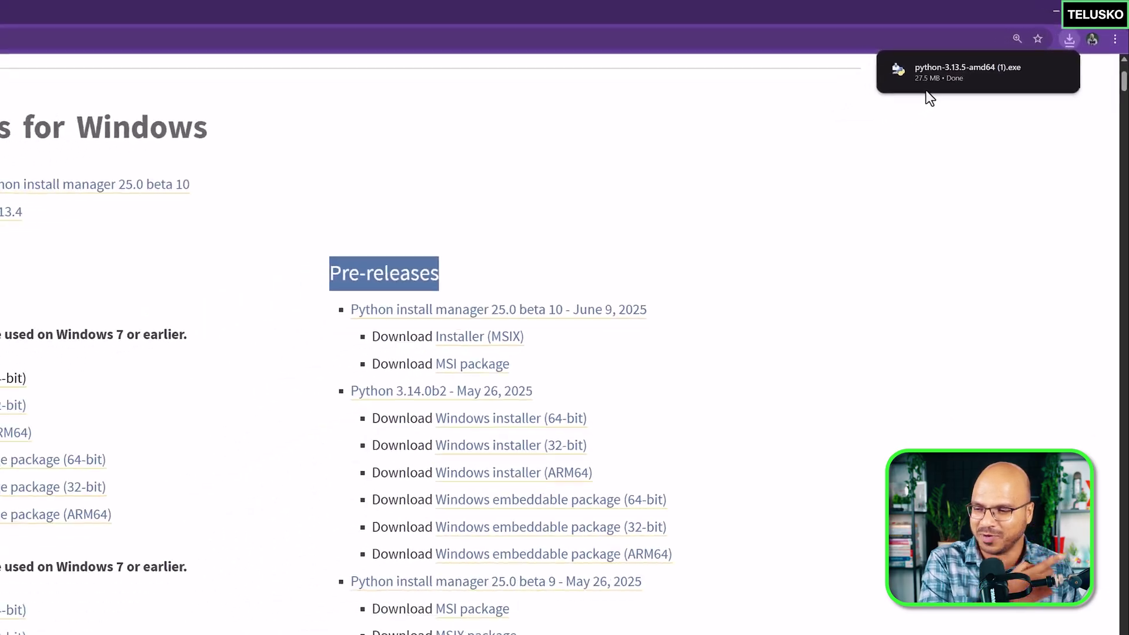
Step: Open a centred PowerShell terminal and run python --version and python3 --version, both reporting not found
click(594, 625)
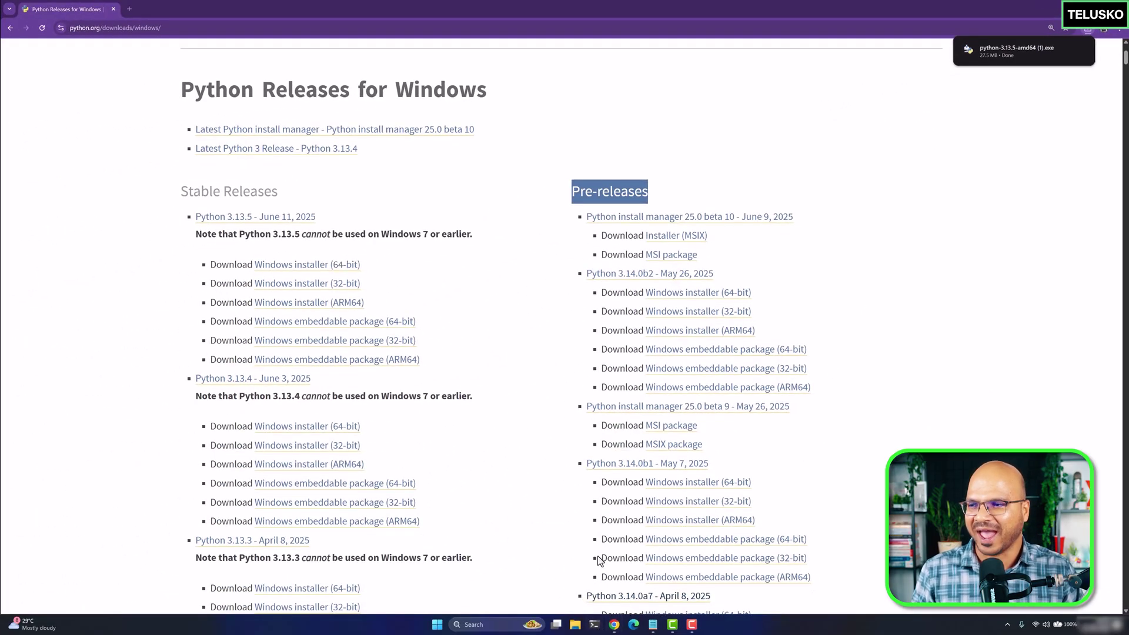
drag(375, 32, 691, 194)
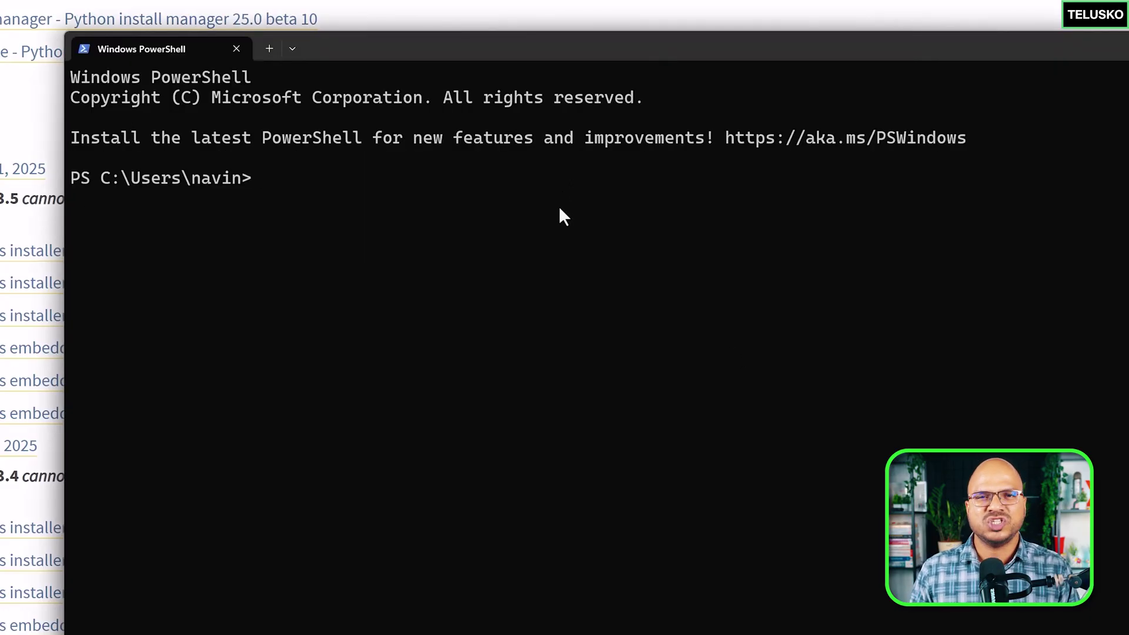
text(python )
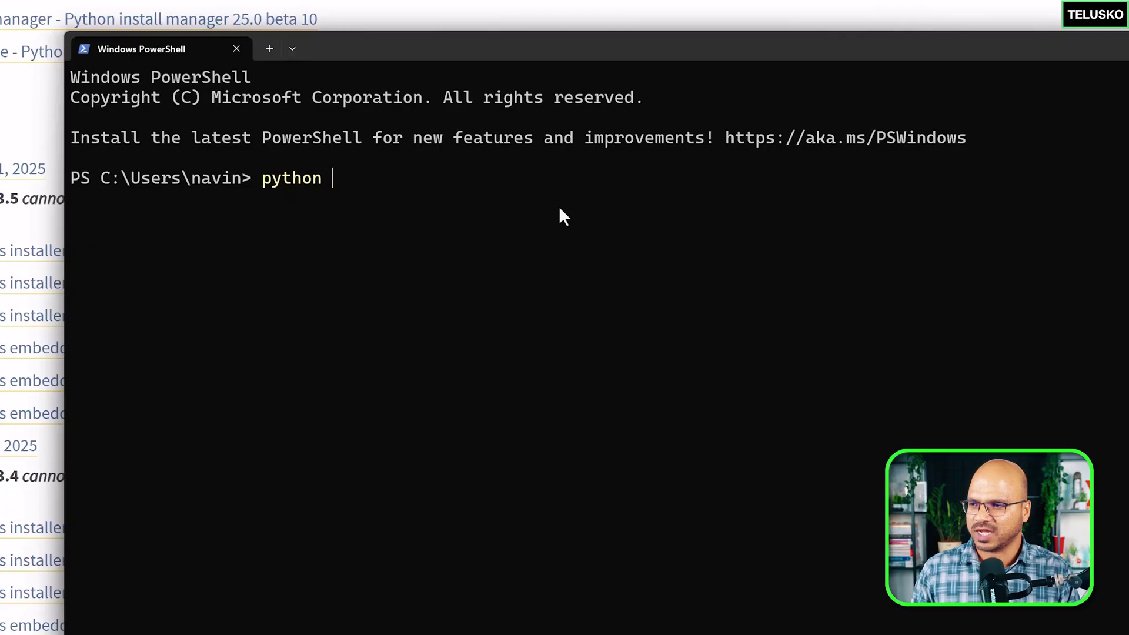
text(--version)
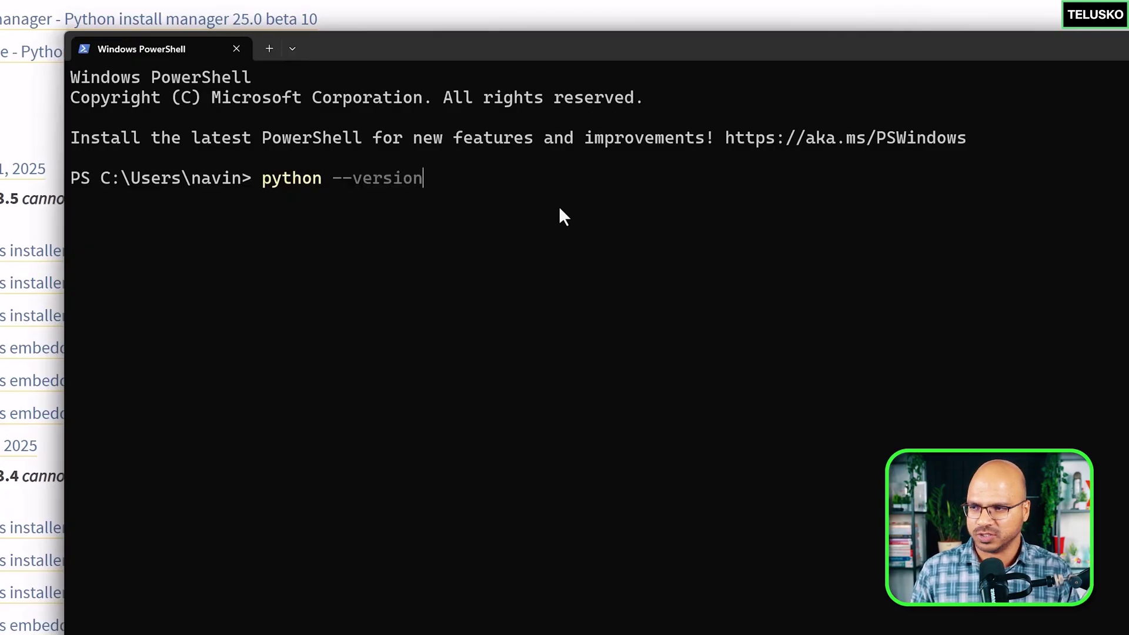
key(Return)
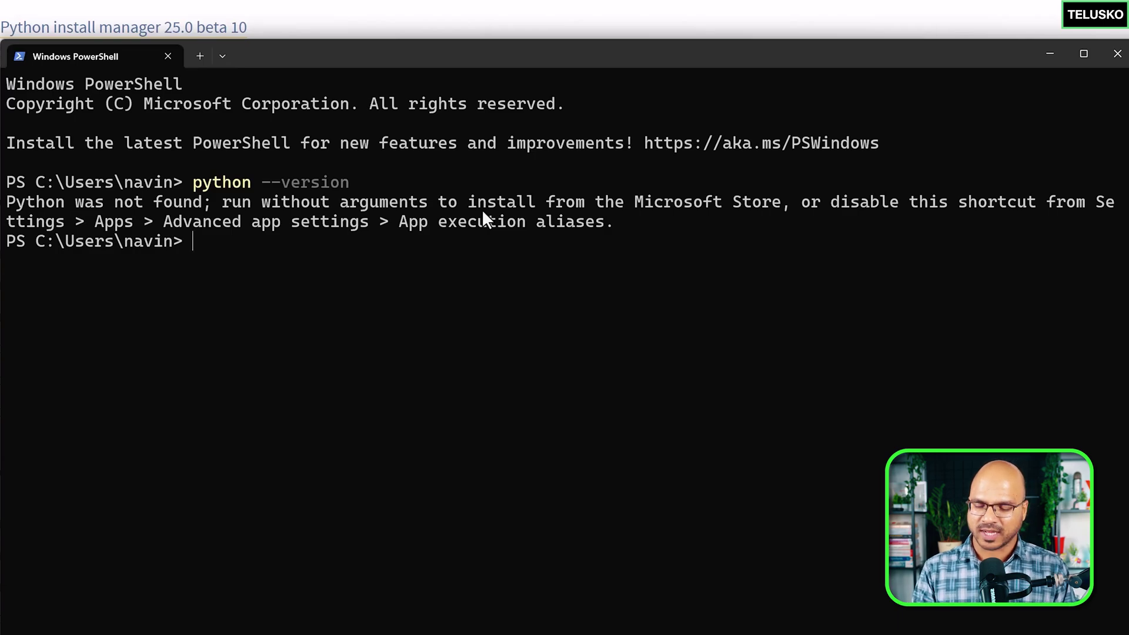
text(python3)
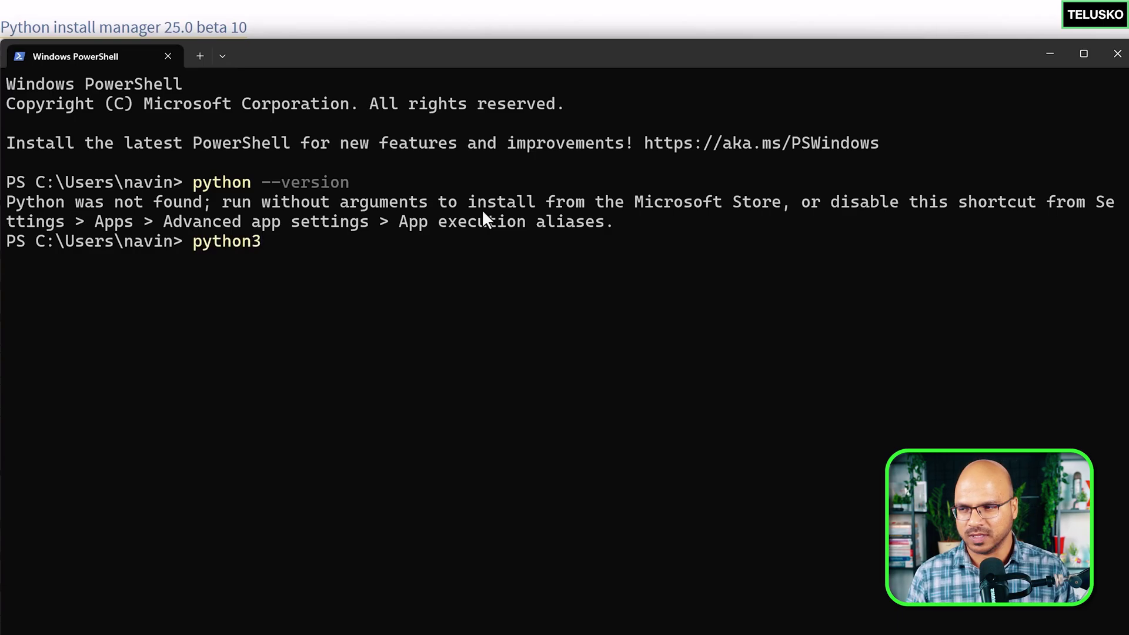
text( --verio)
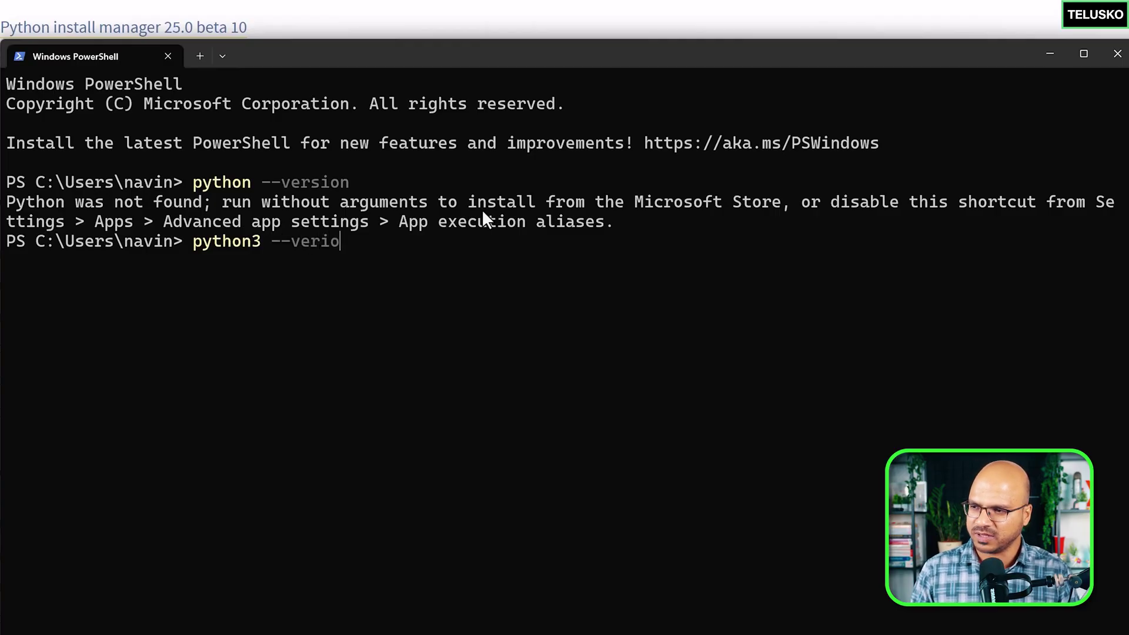
key(BackSpace)
key(BackSpace)
text(sion)
key(Return)
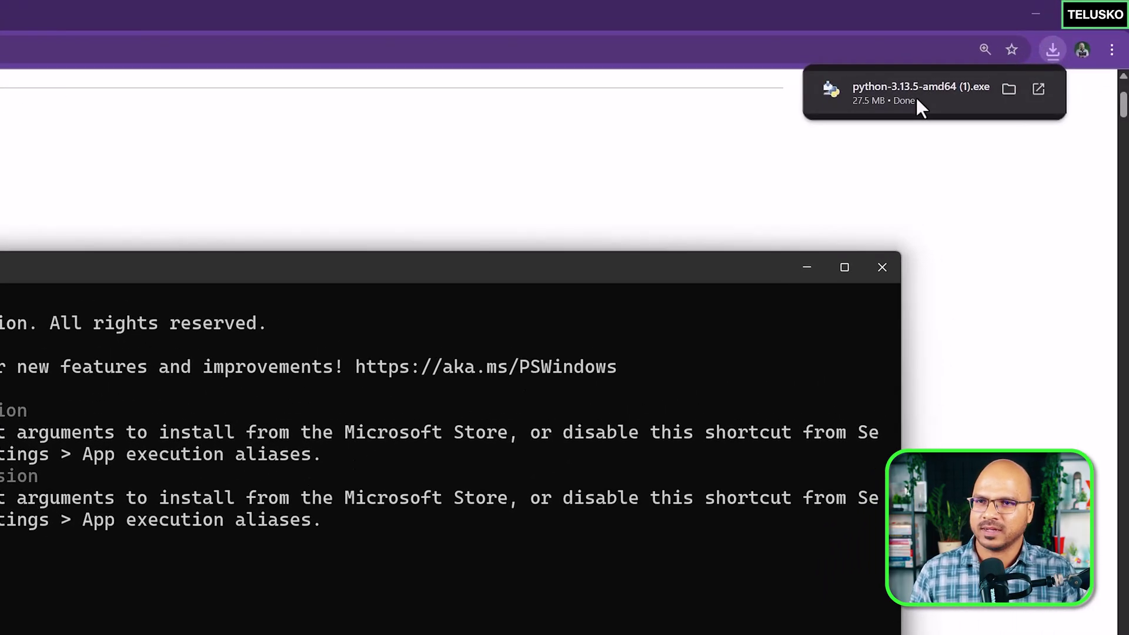
Step: Run the downloaded Python 3.13.5 installer with Install Now and close setup when finished
click(917, 98)
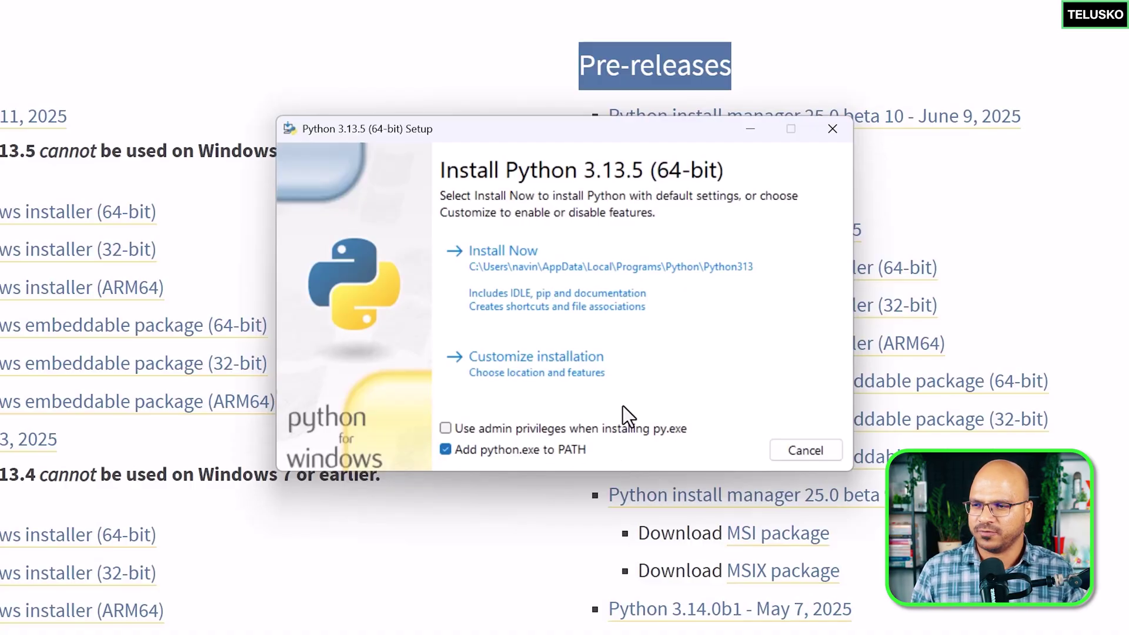
click(548, 266)
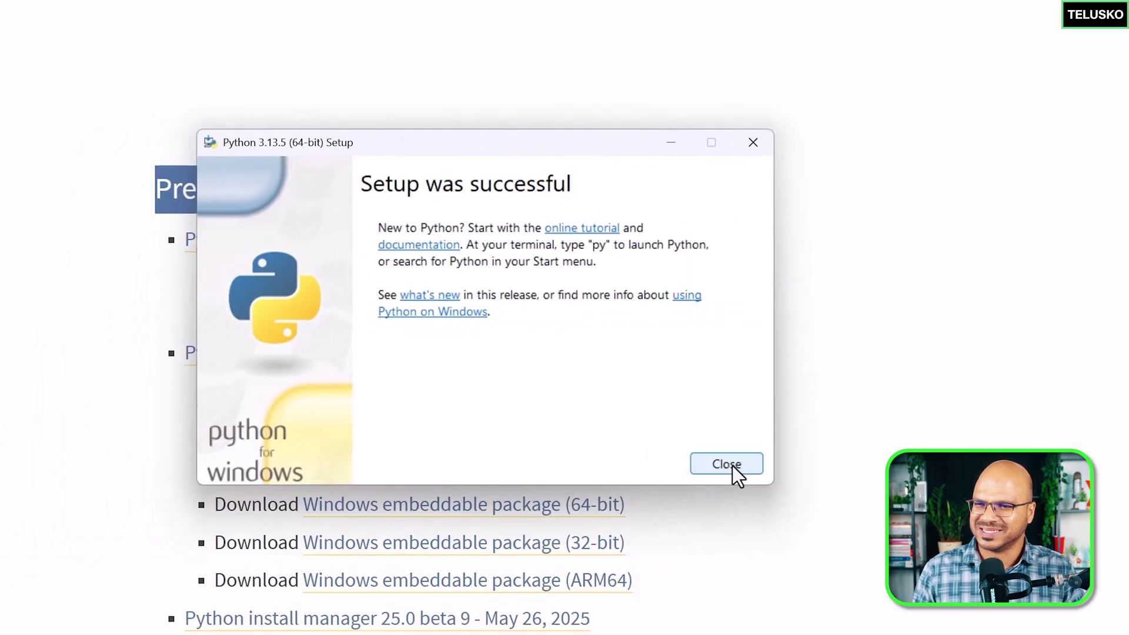
click(729, 465)
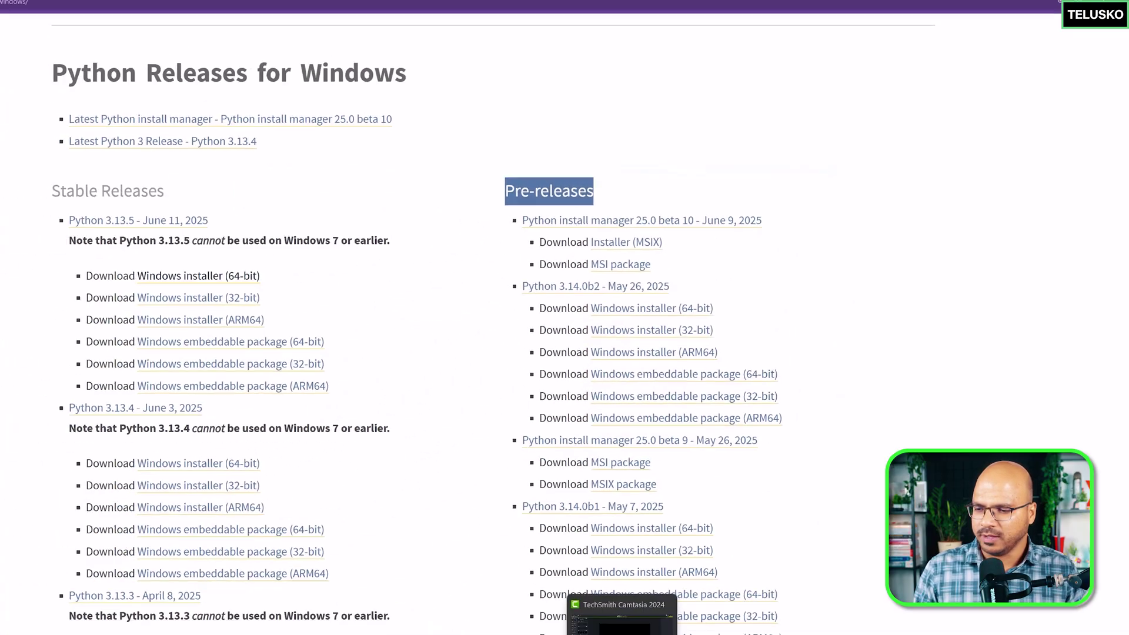
Step: Rerun python --version in the old PowerShell session, still not found, then close that terminal
click(594, 624)
text(p)
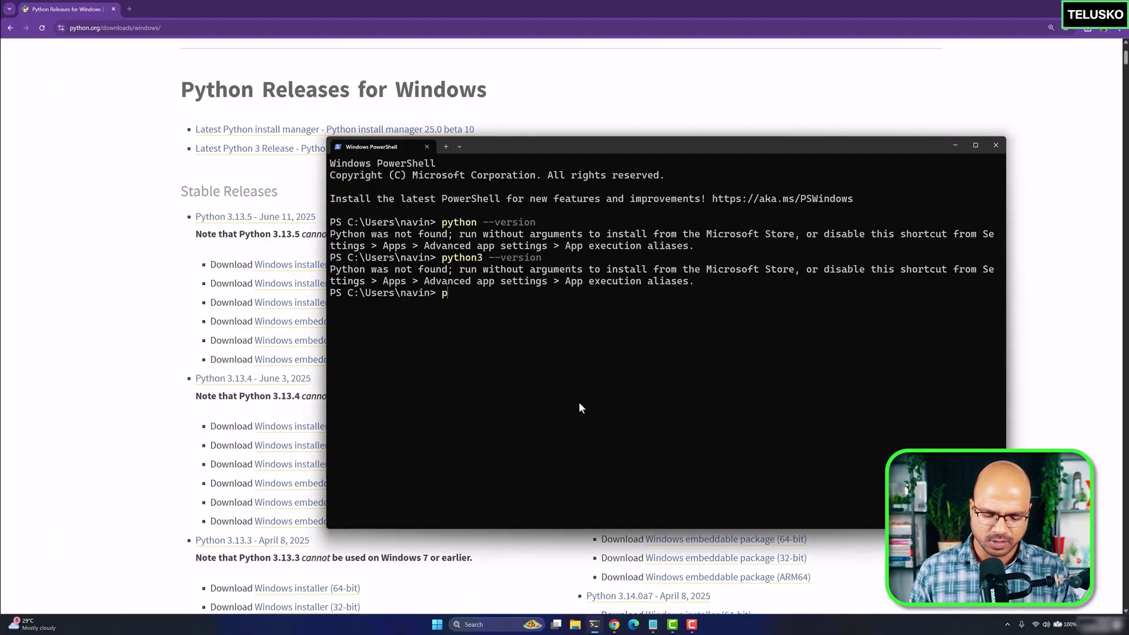
text(ython --ver)
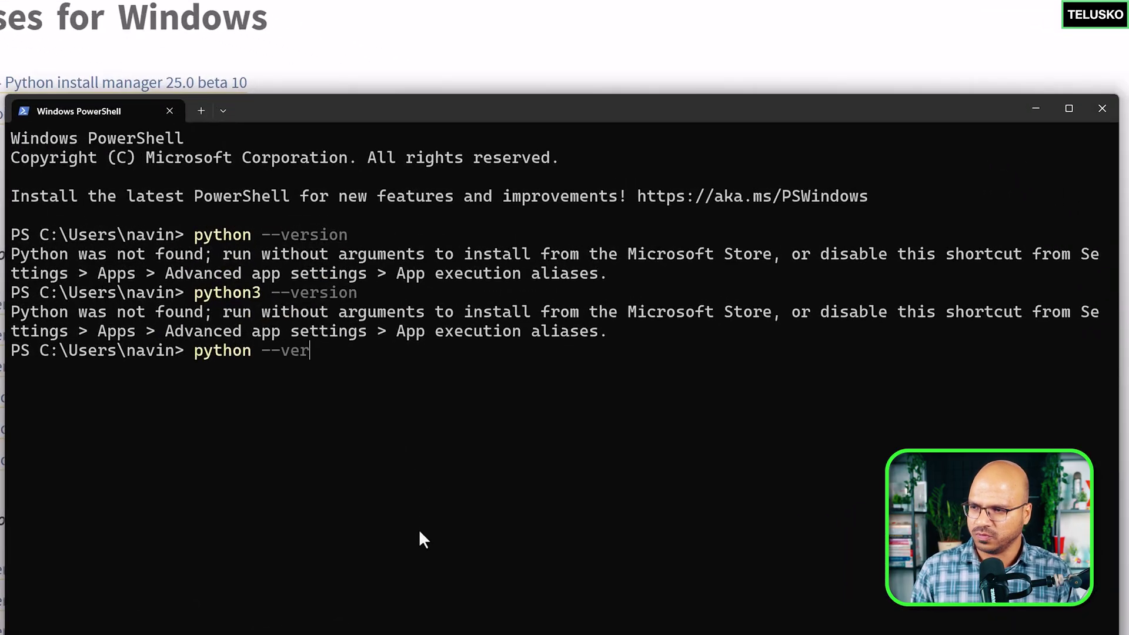
text(sion)
key(Return)
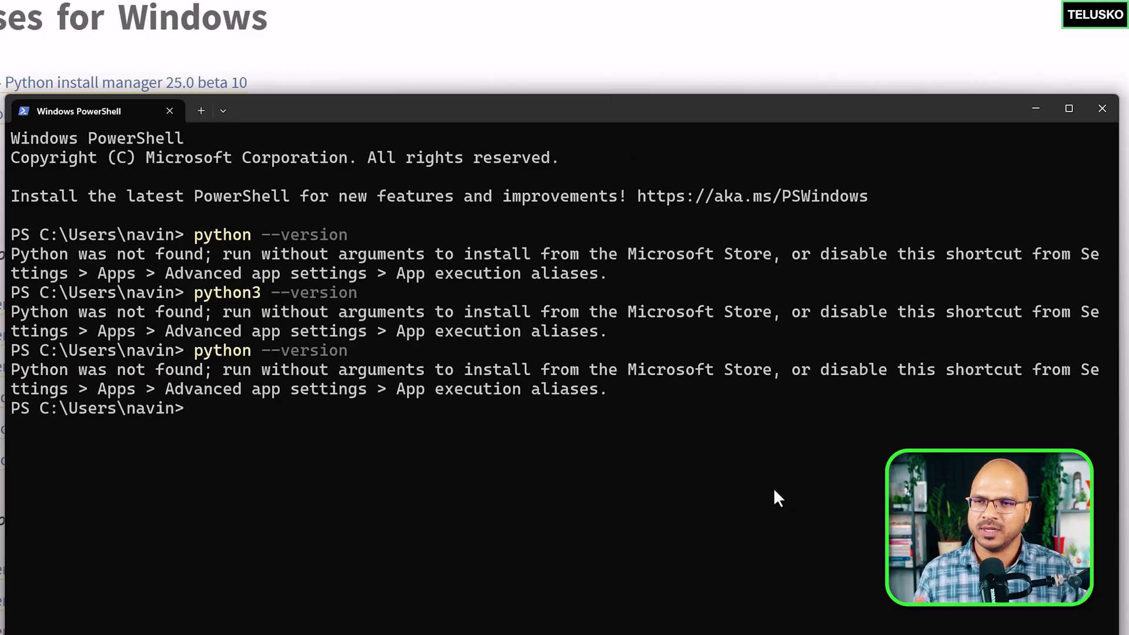
click(1099, 110)
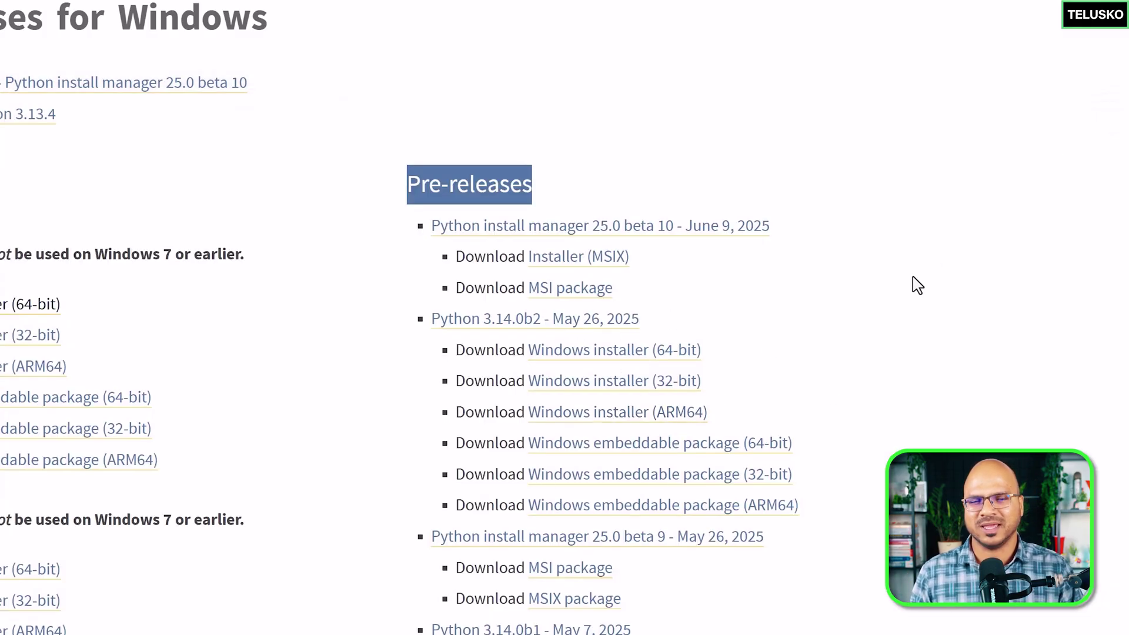
Step: Launch a new Terminal via Windows search, centre it, enlarge its font and widen the window
key(super)
text(ter)
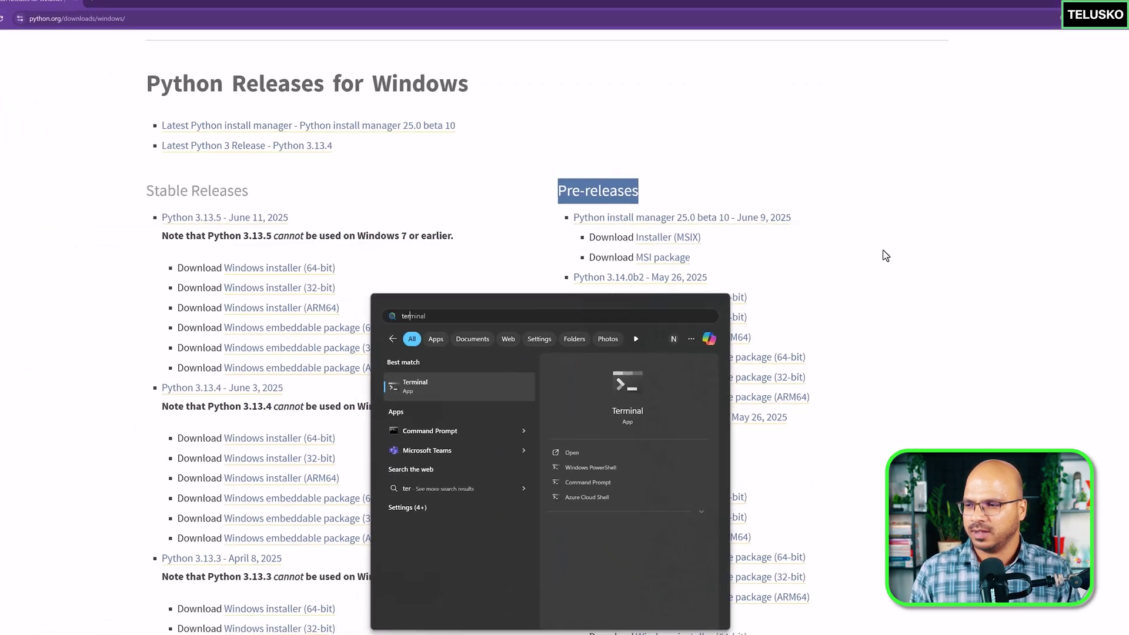
key(Return)
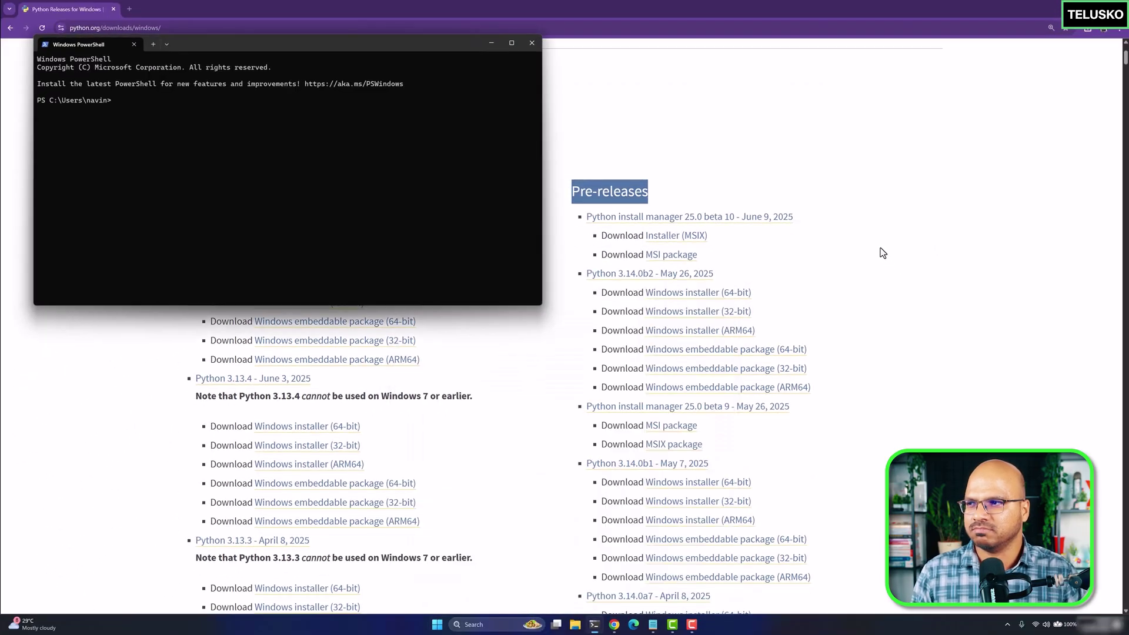
drag(430, 45, 850, 223)
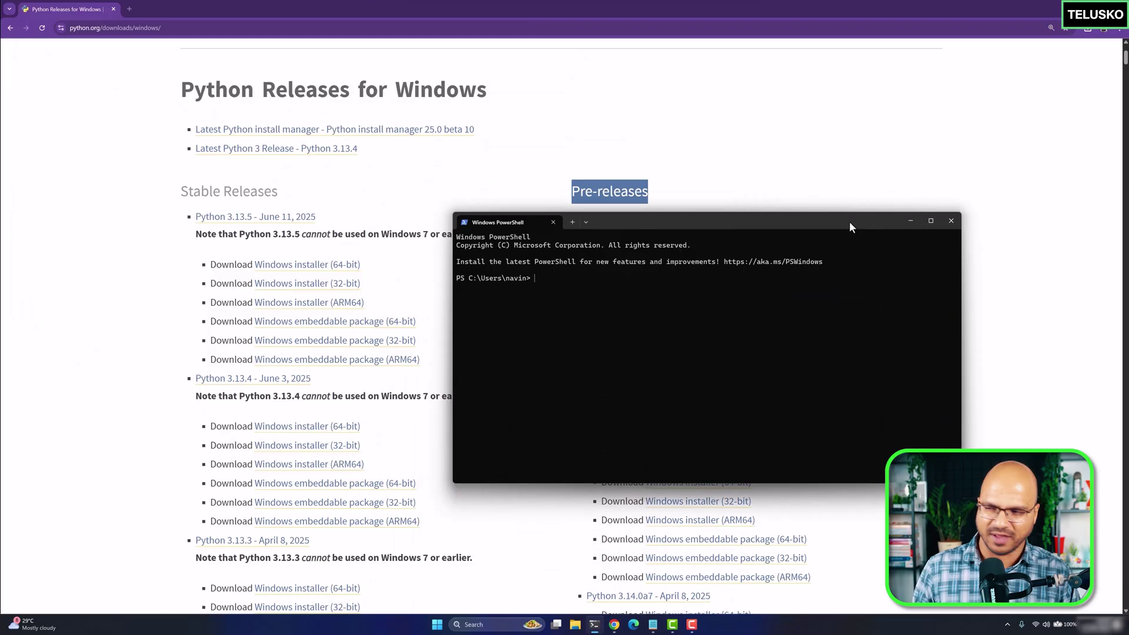
key(ctrl+plus)
key(ctrl+plus)
key(ctrl+plus)
key(ctrl+plus)
key(ctrl+plus)
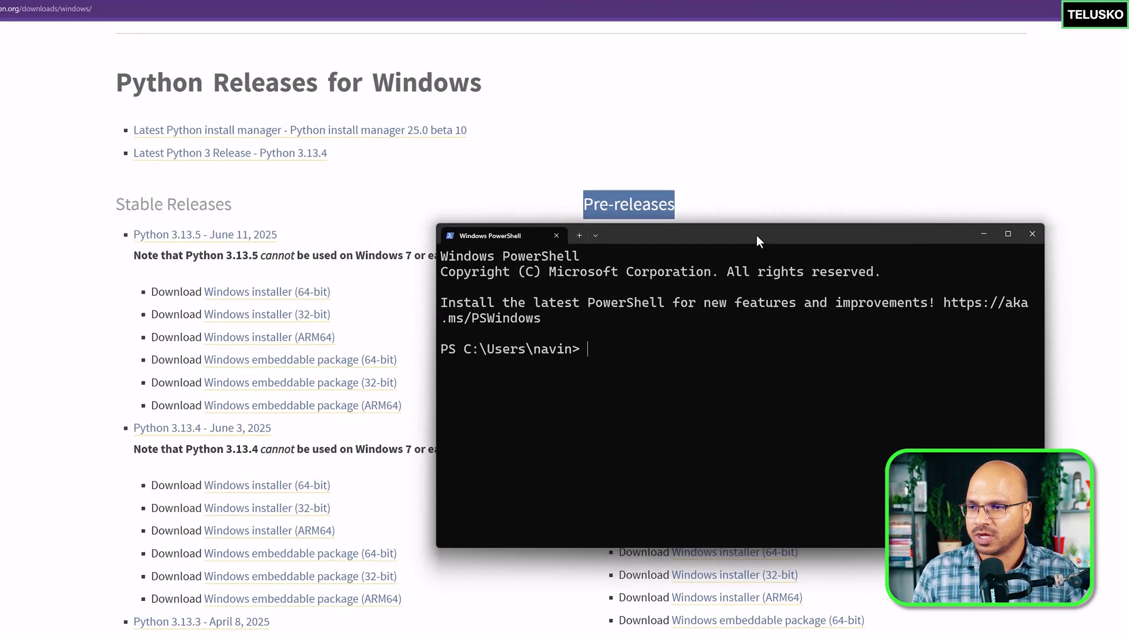
drag(734, 228, 562, 138)
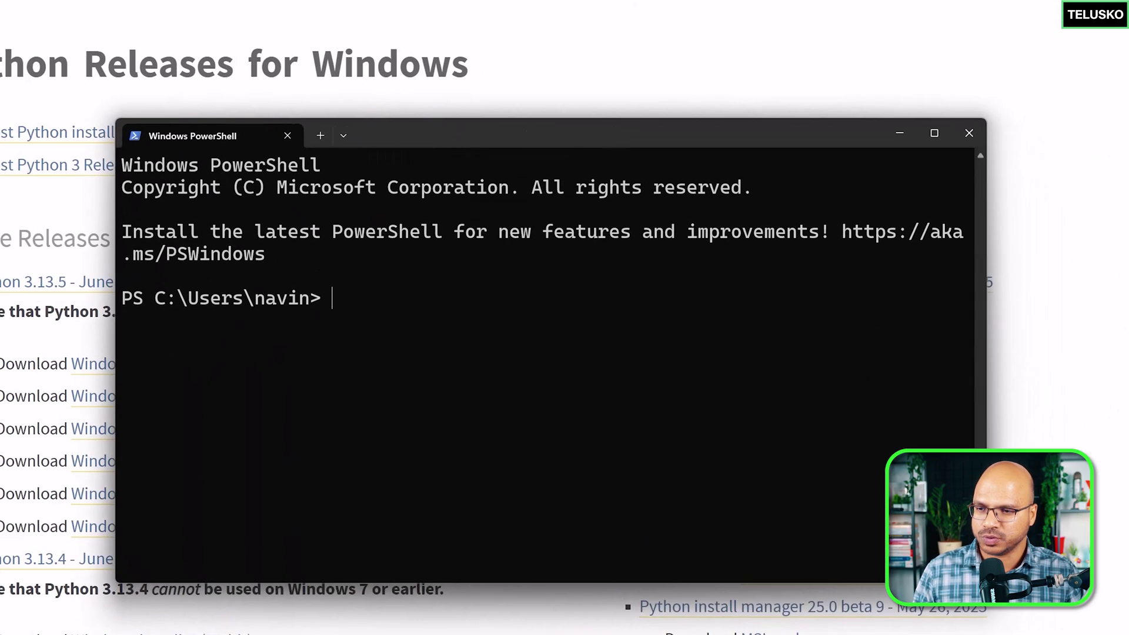
drag(1010, 302, 1126, 302)
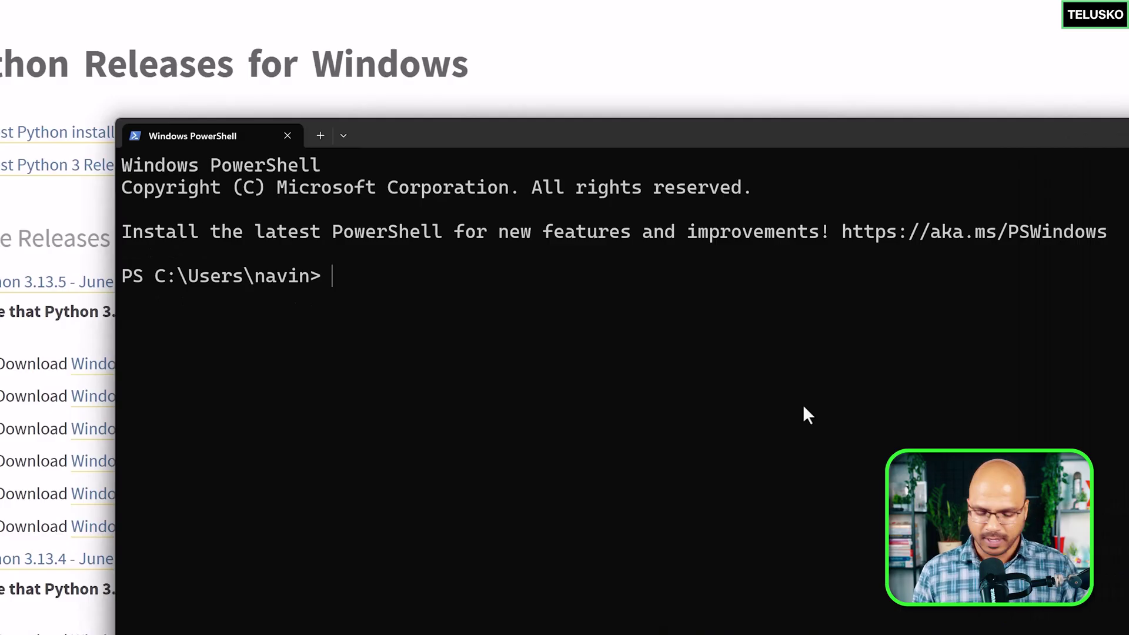
text(python)
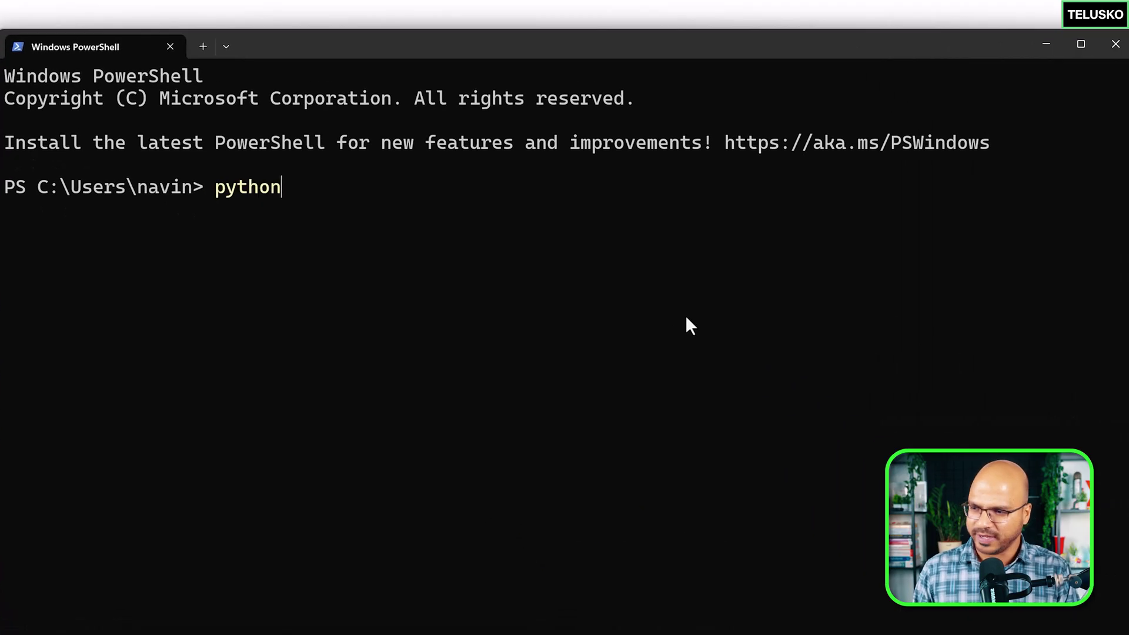
text( --version)
Step: Run python --version and python3 --version, then highlight the python and python3 command names
key(Return)
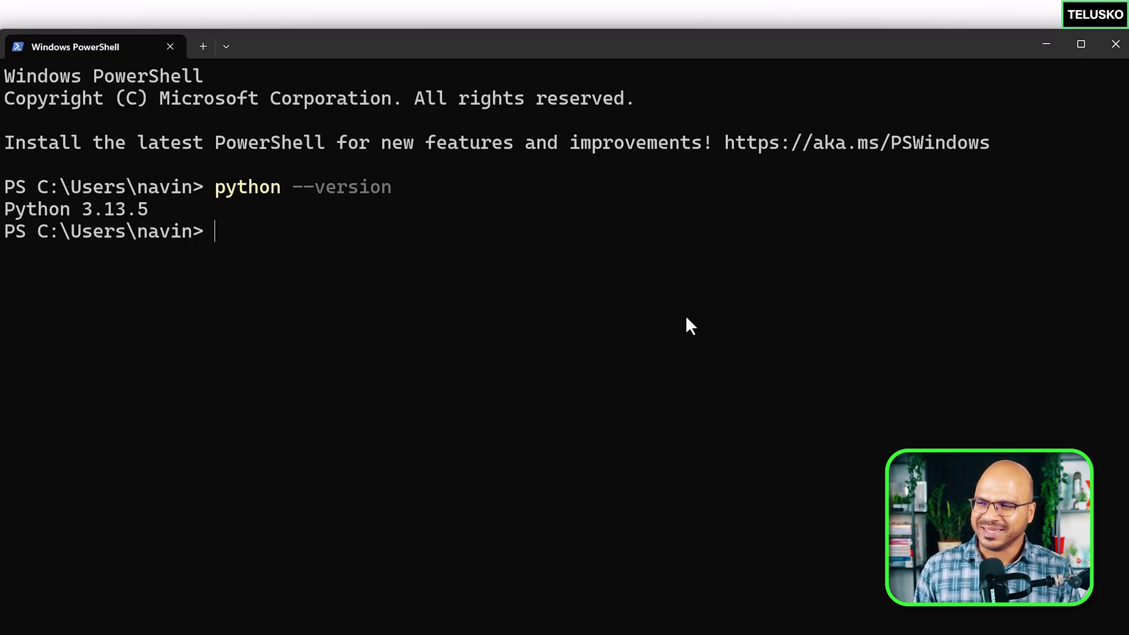
text(pytho)
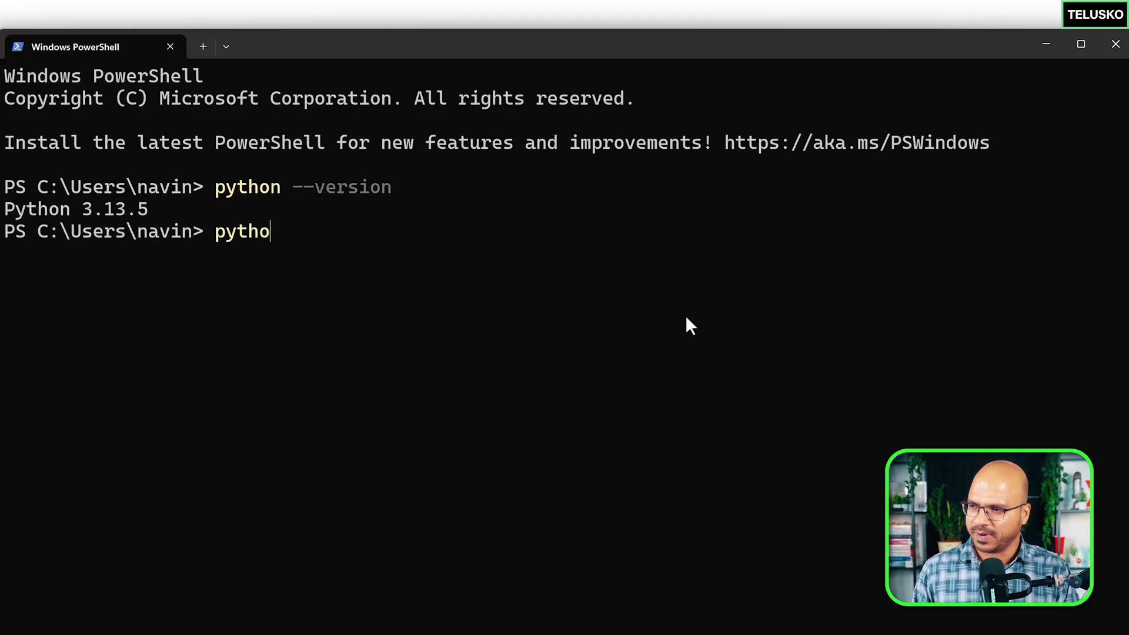
text(n3 --version)
key(Return)
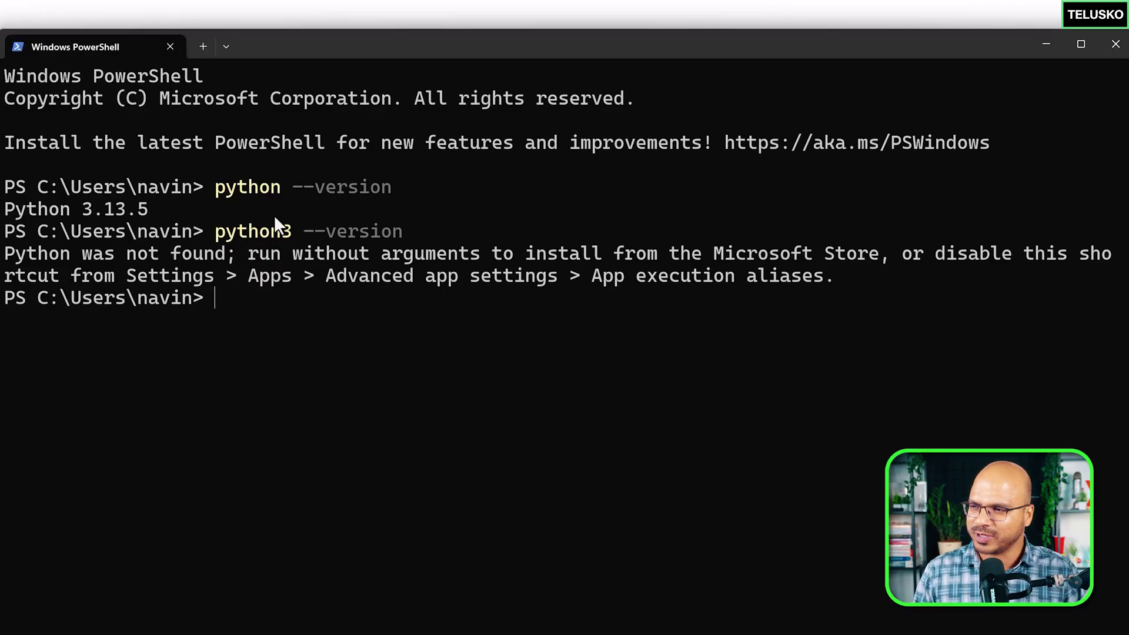
double_click(245, 189)
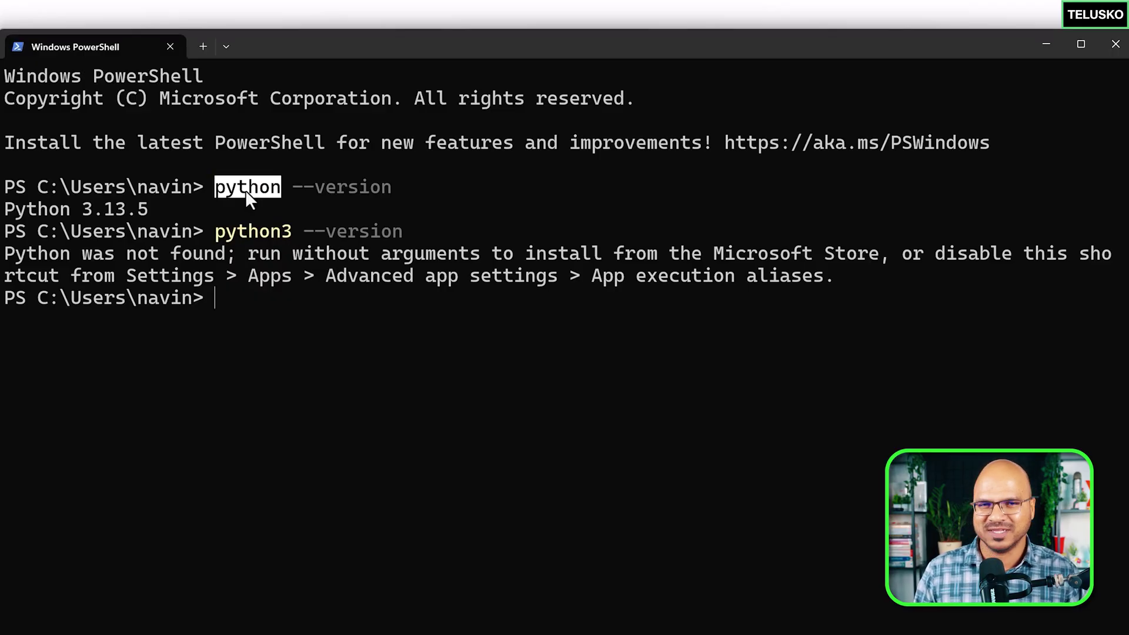
double_click(284, 229)
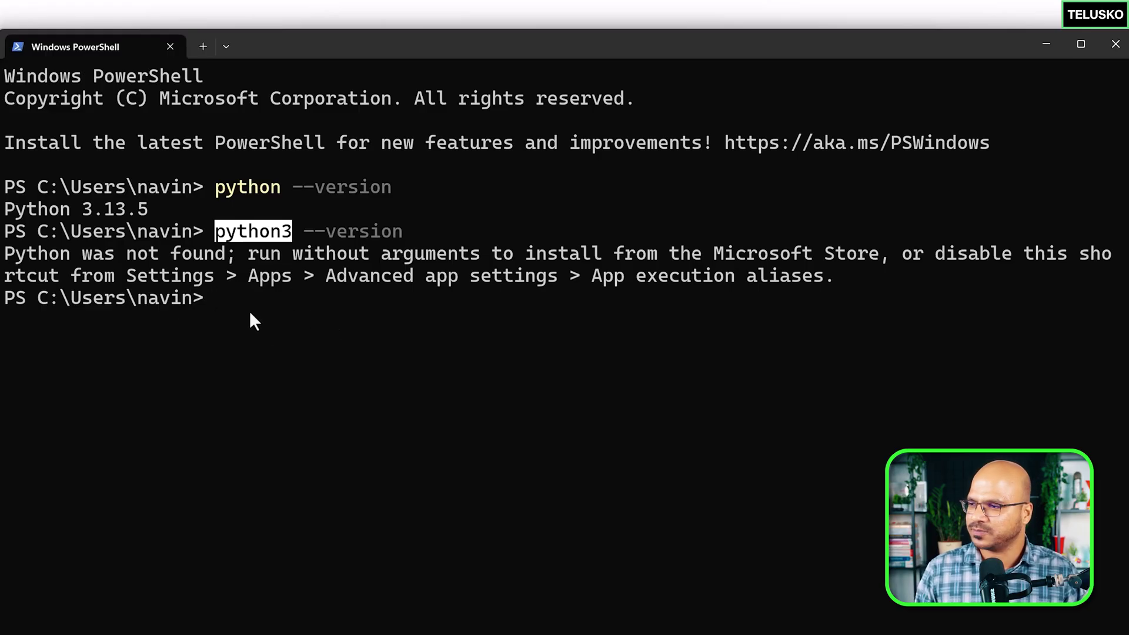
click(254, 331)
Step: Clear the screen and rerun python --version, which now reports Python 3.13.5
text(clear)
key(Return)
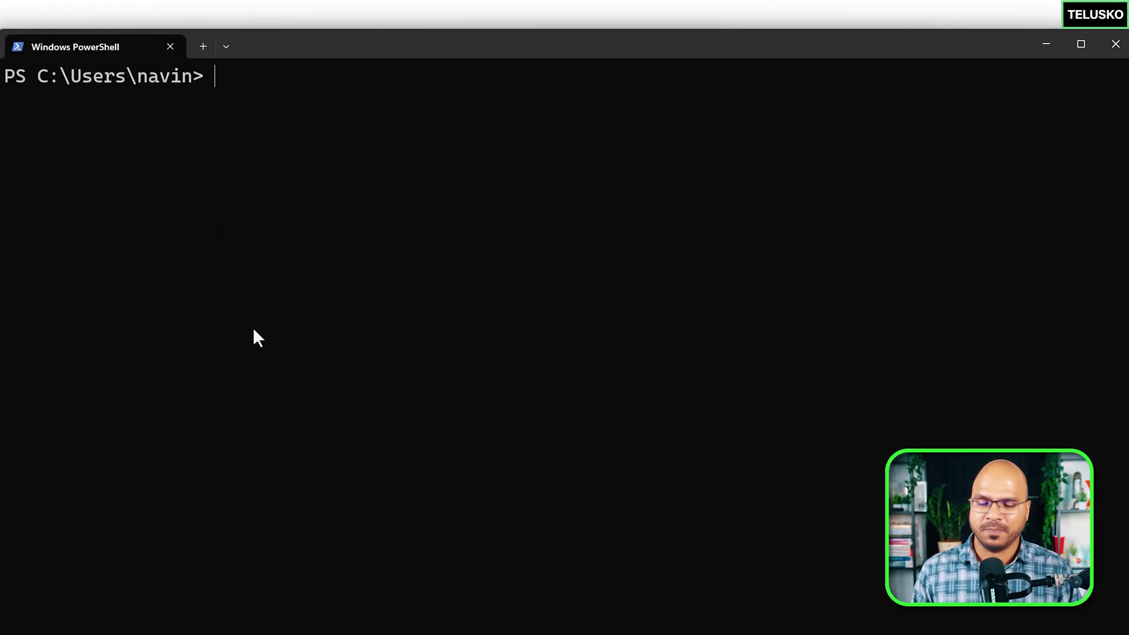
text(python3 --version)
key(Left)
key(Left)
key(Left)
key(Left)
key(Left)
key(Left)
key(Left)
key(Left)
key(Left)
key(Left)
key(BackSpace)
key(Return)
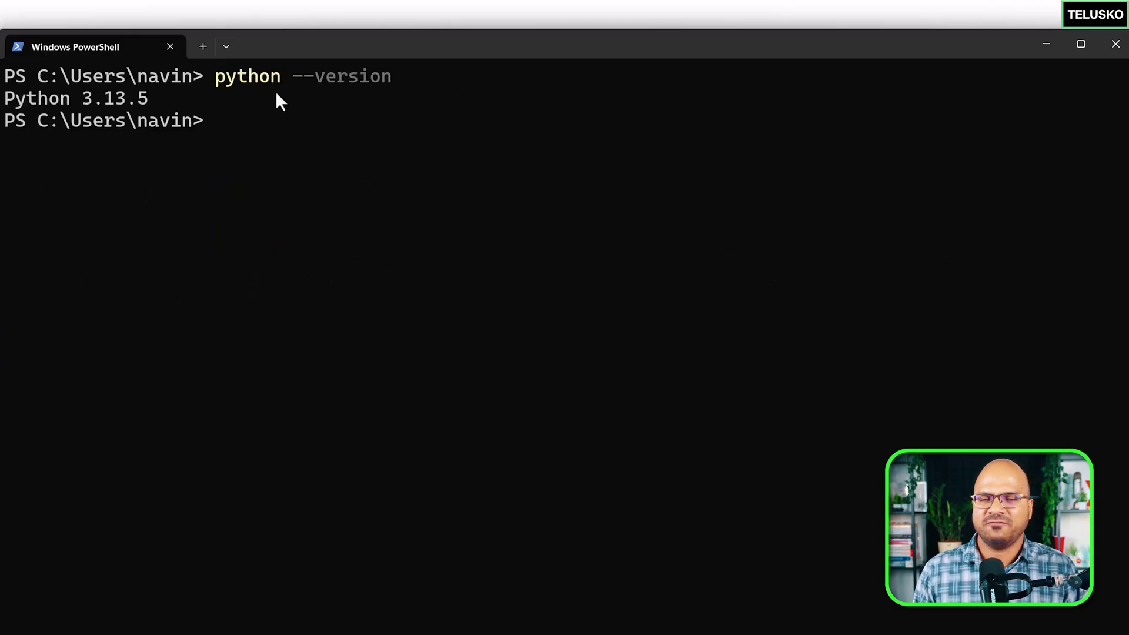
Step: Run print('hello') directly at the PowerShell prompt, producing a device PRN error
text(python)
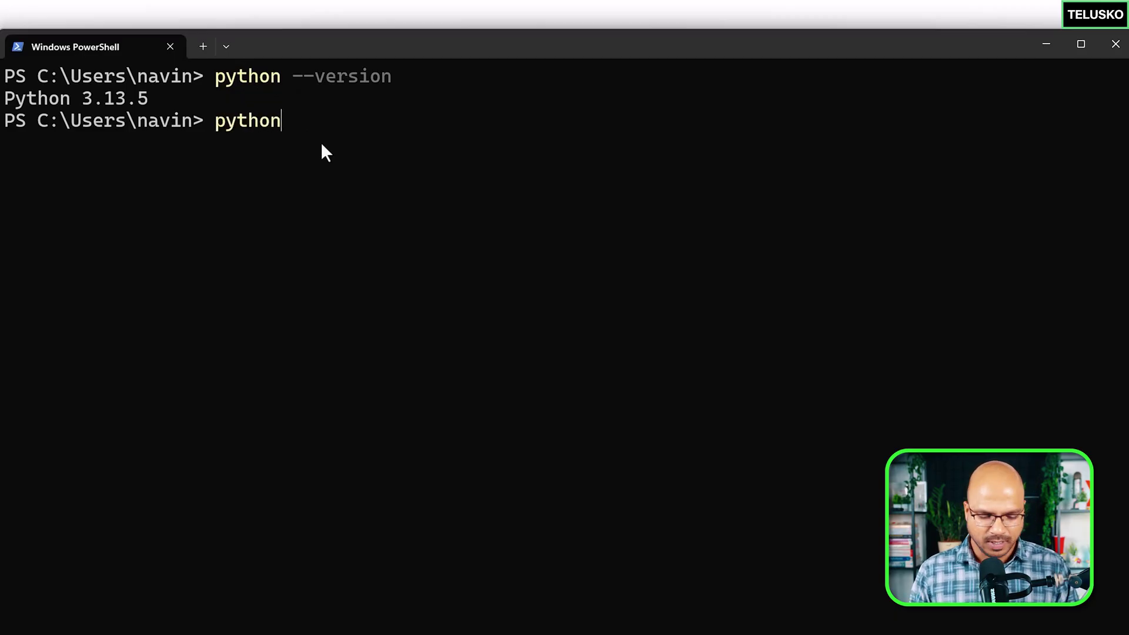
key(BackSpace)
key(BackSpace)
key(BackSpace)
key(BackSpace)
key(BackSpace)
key(BackSpace)
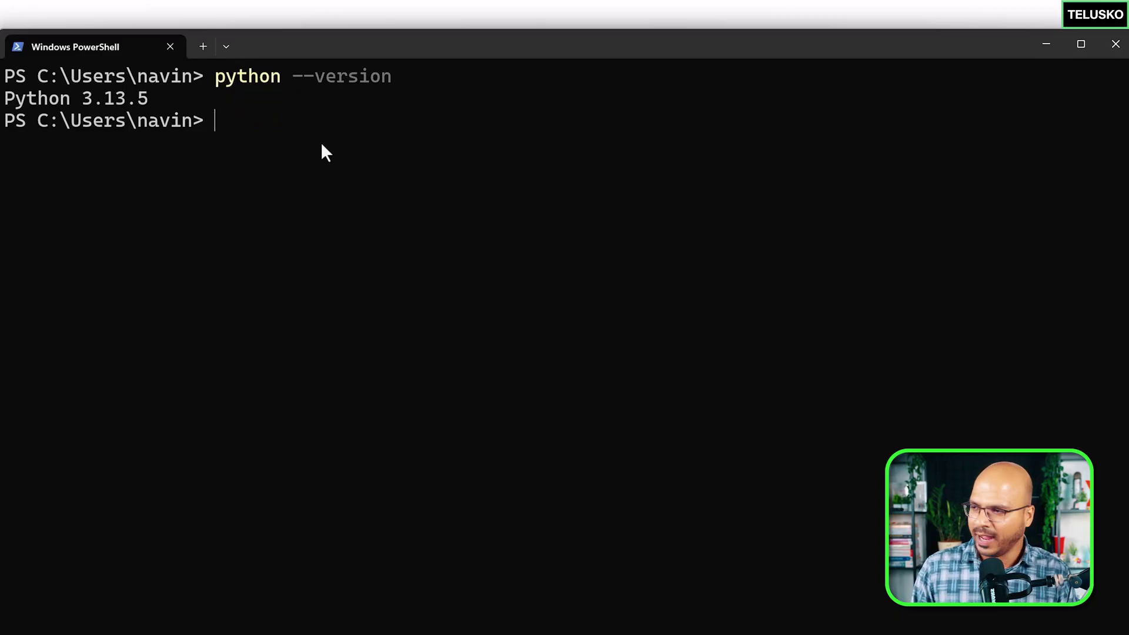
text(println)
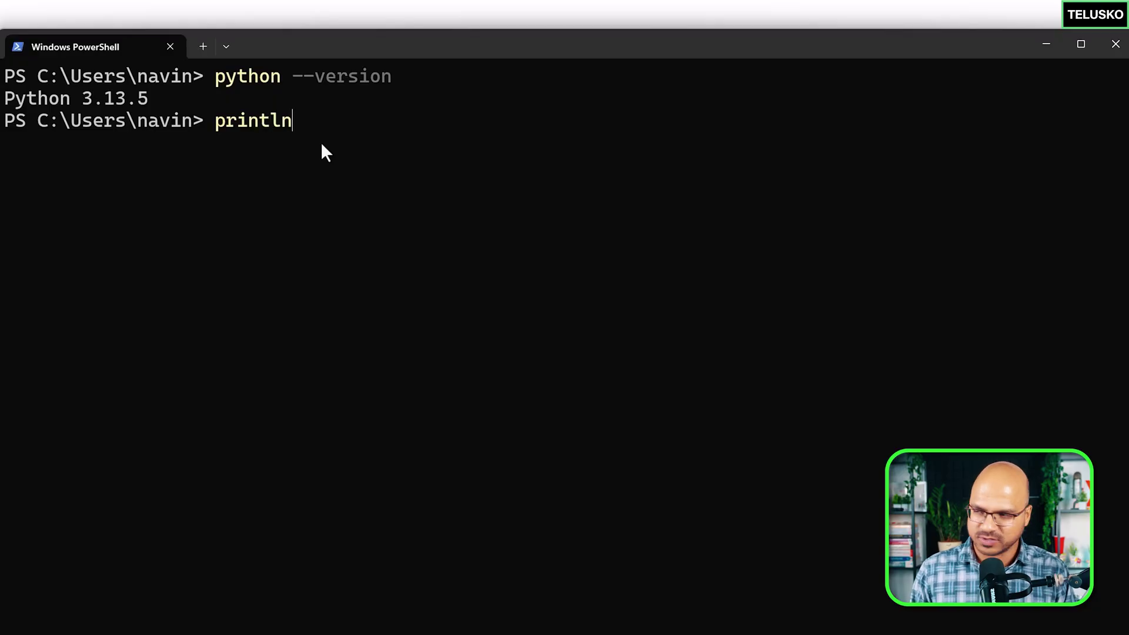
key(BackSpace)
key(BackSpace)
text(())
key(Left)
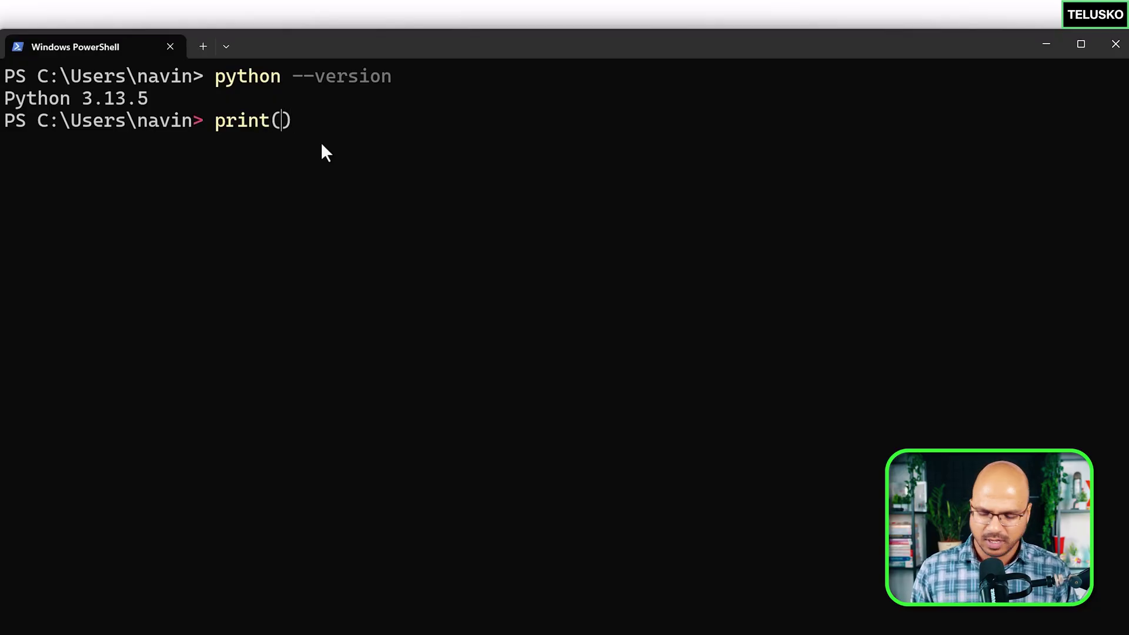
text('')
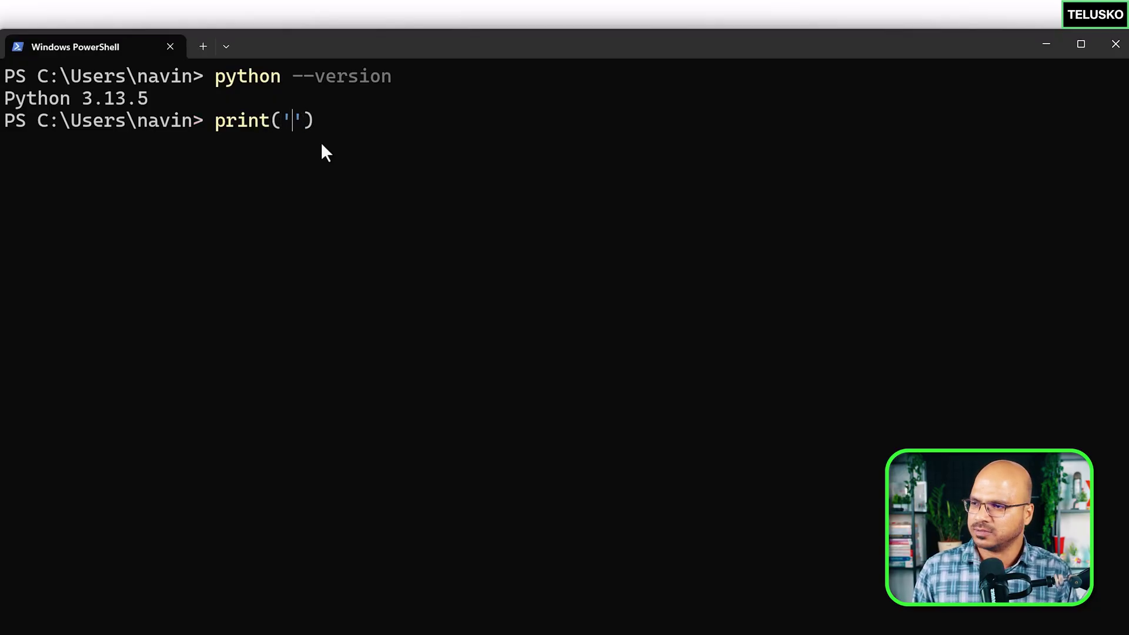
text(hello)
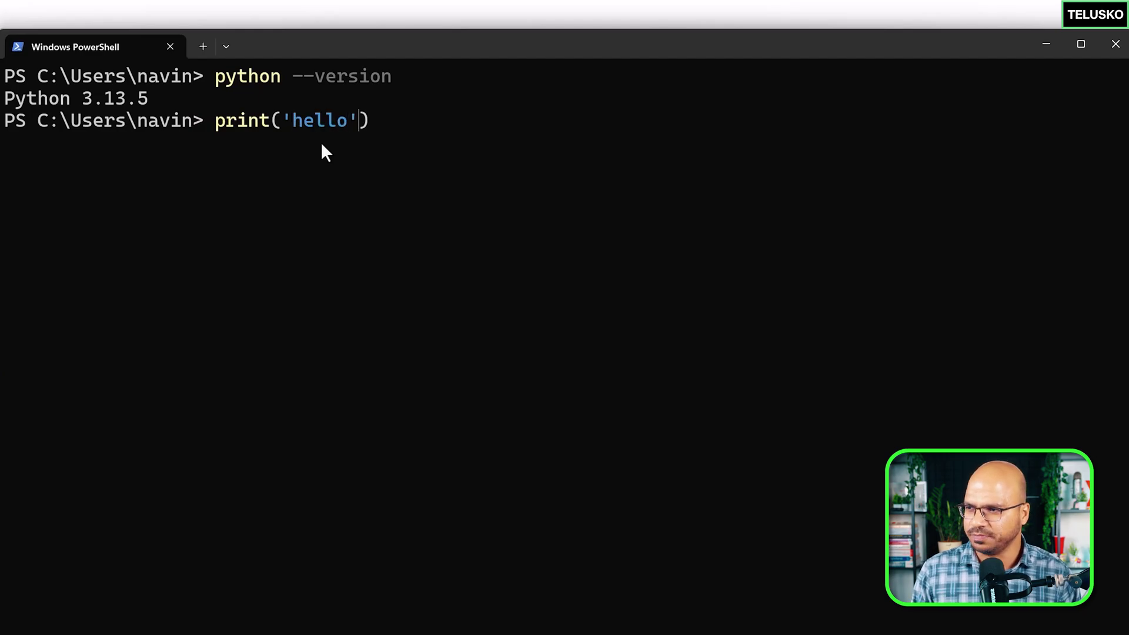
key(Right)
key(Return)
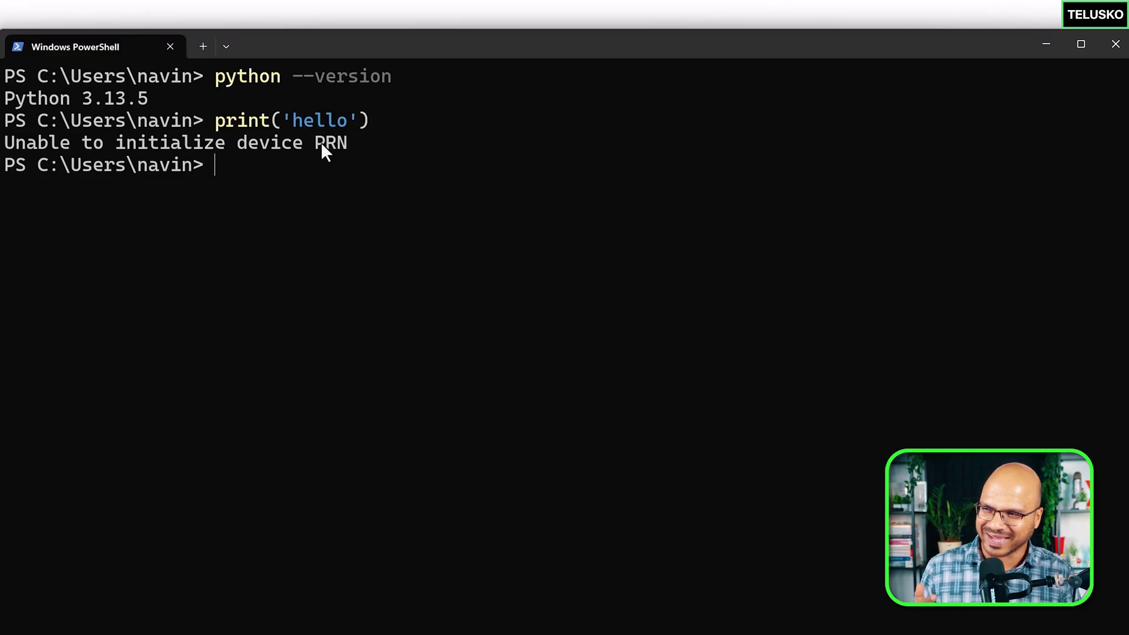
Step: Clear the terminal and erase the recalled command from the prompt
text(clear)
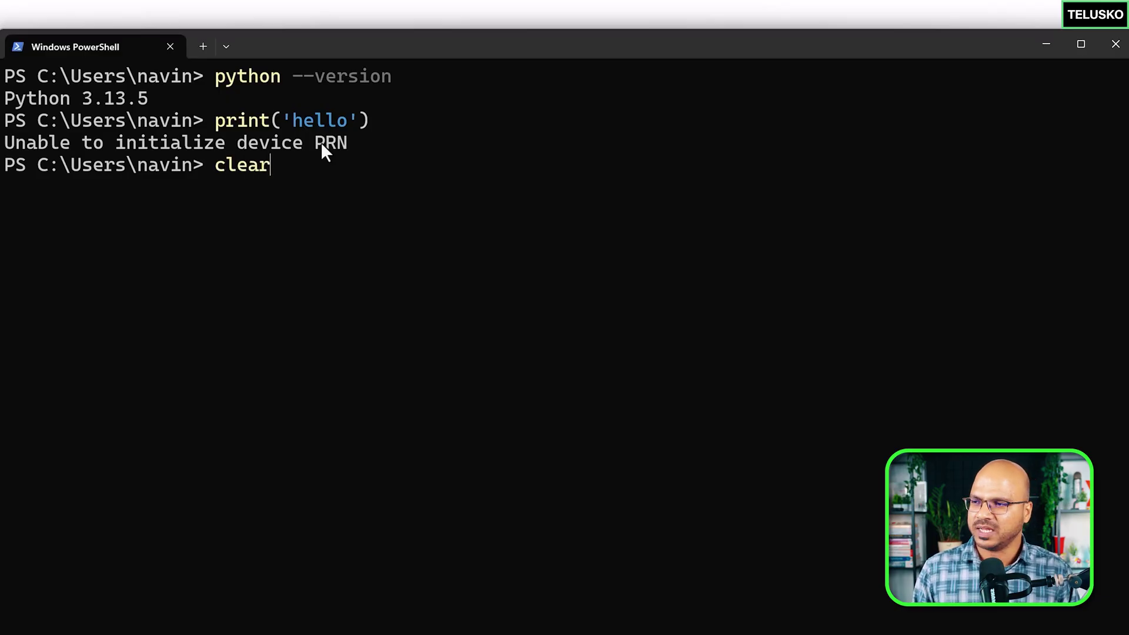
key(Return)
key(Up)
key(Up)
key(Up)
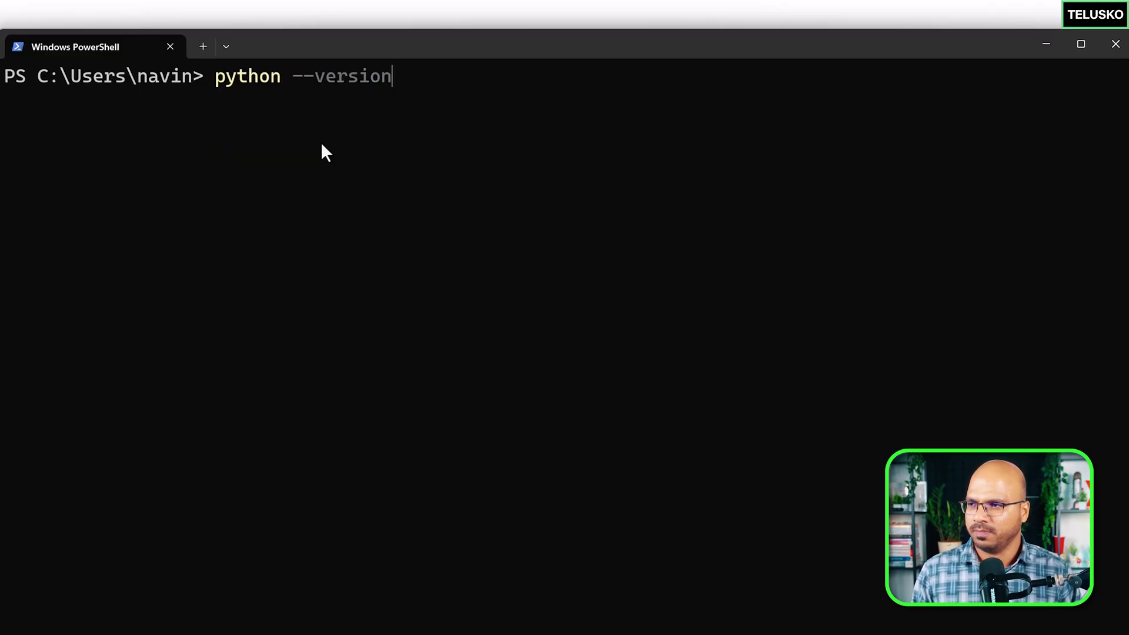
key(BackSpace)
key(BackSpace)
key(BackSpace)
key(BackSpace)
key(BackSpace)
key(BackSpace)
key(BackSpace)
key(BackSpace)
key(BackSpace)
key(BackSpace)
key(BackSpace)
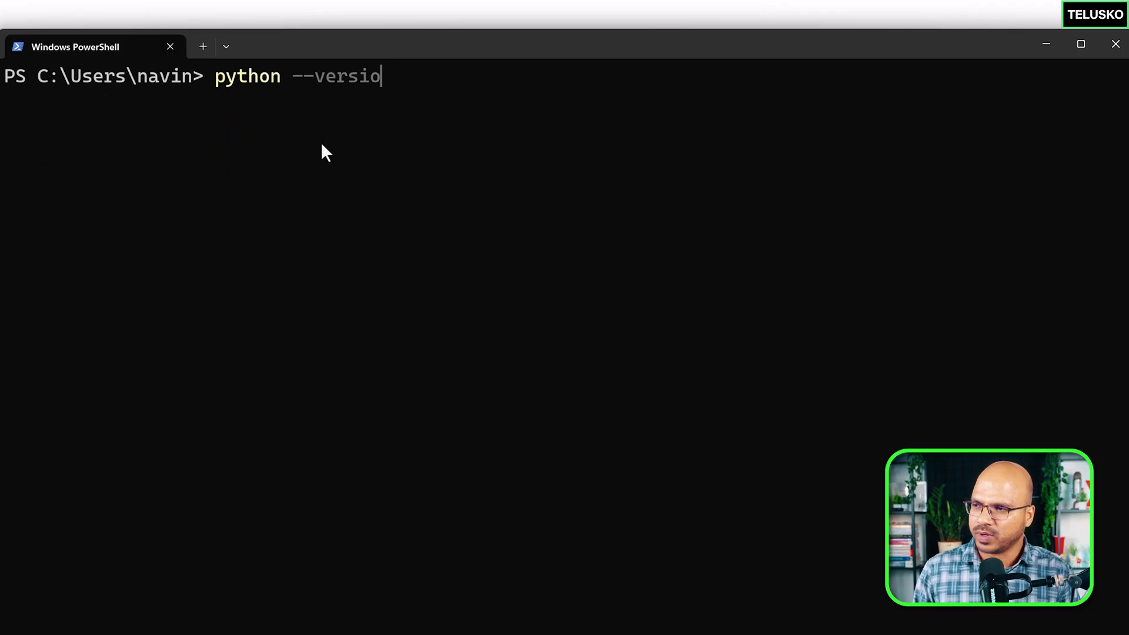
key(BackSpace)
key(BackSpace)
key(BackSpace)
key(BackSpace)
key(BackSpace)
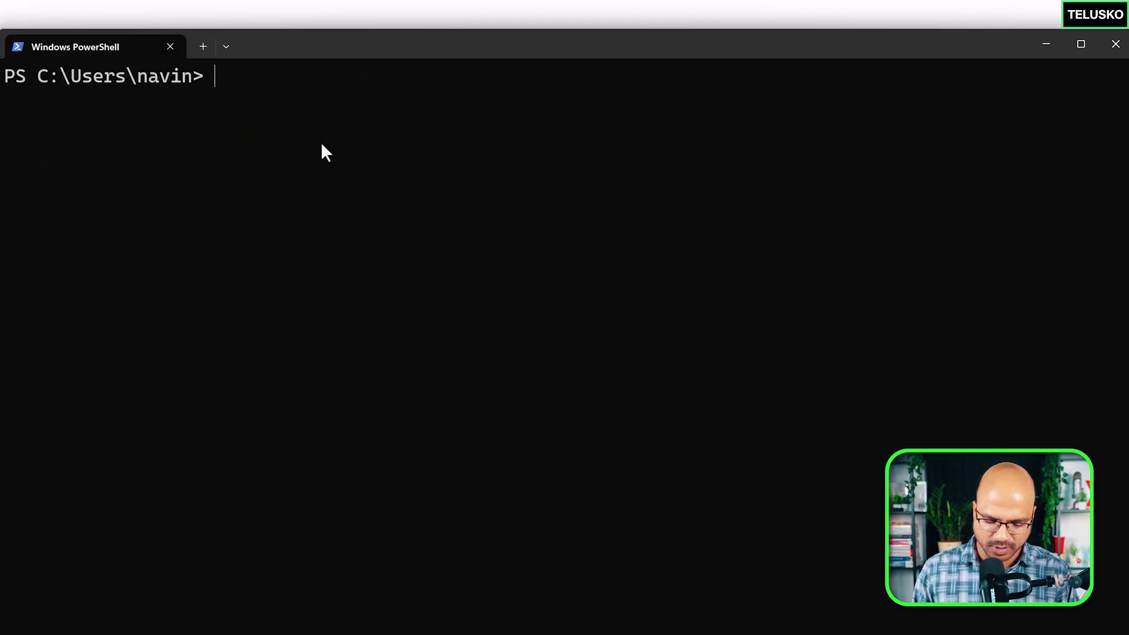
Step: Start the python interpreter and run print('Hello') so Hello is printed
text(python)
key(Return)
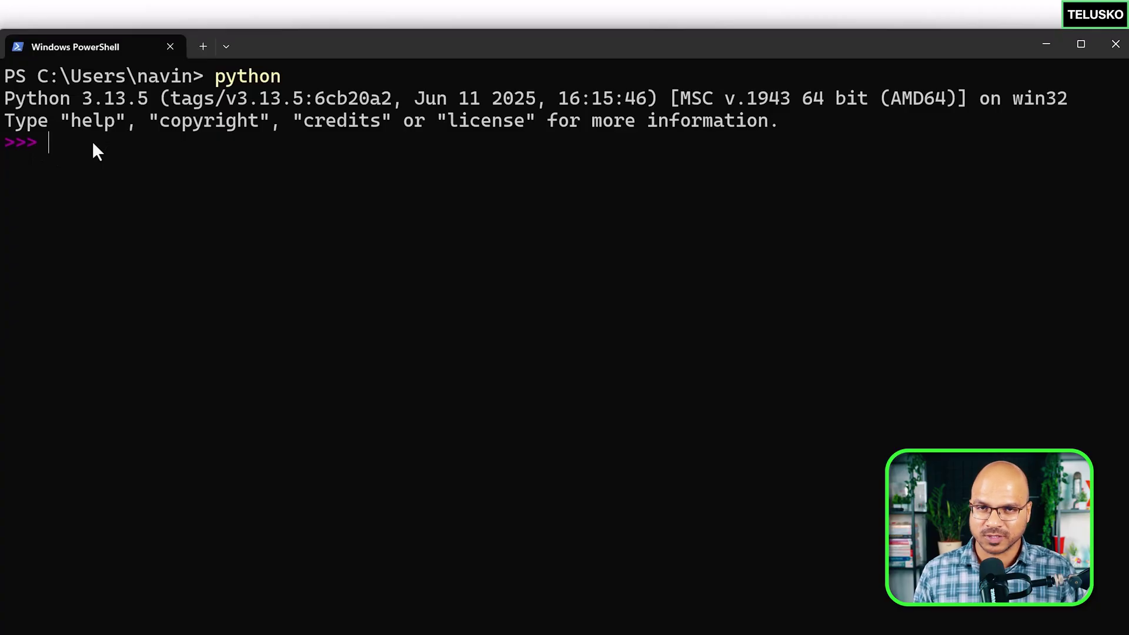
text(prin)
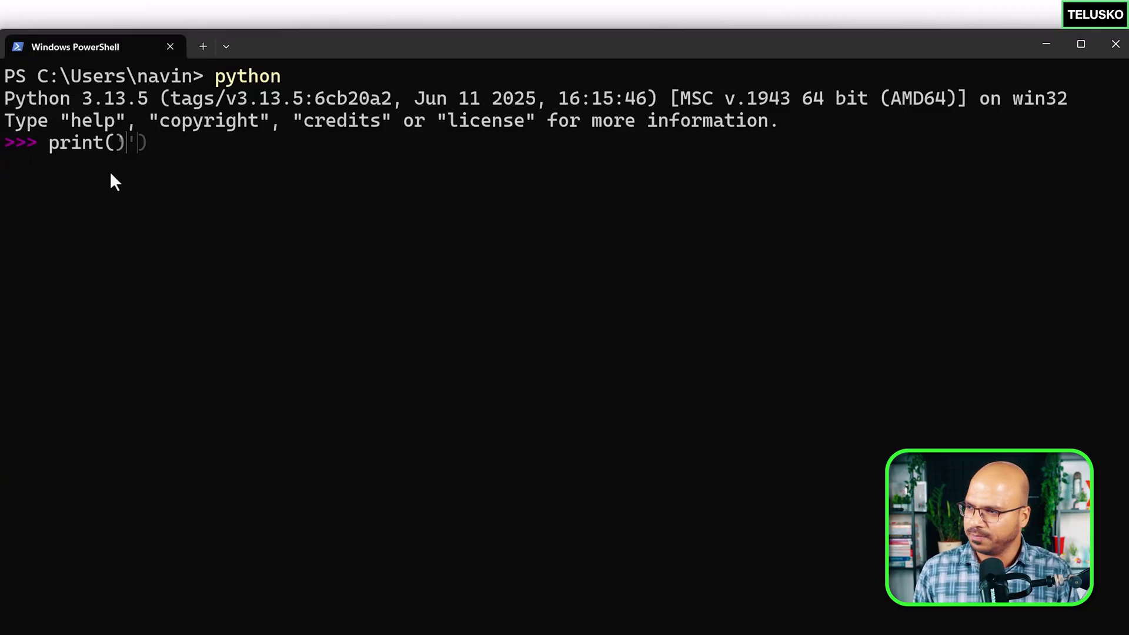
text(t('Hello)
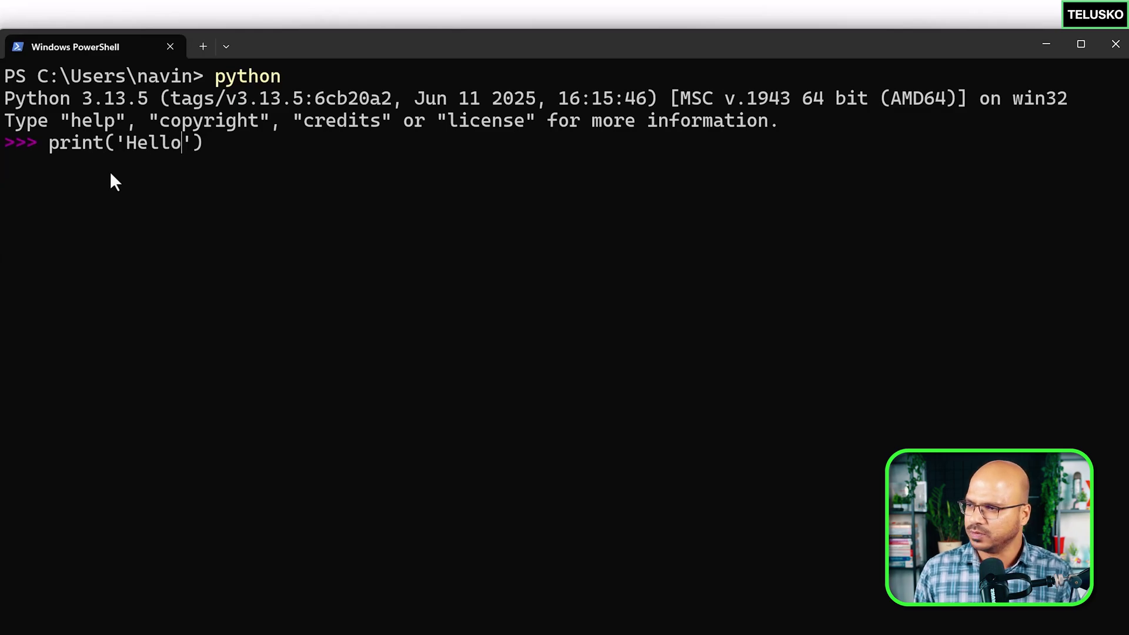
key(Return)
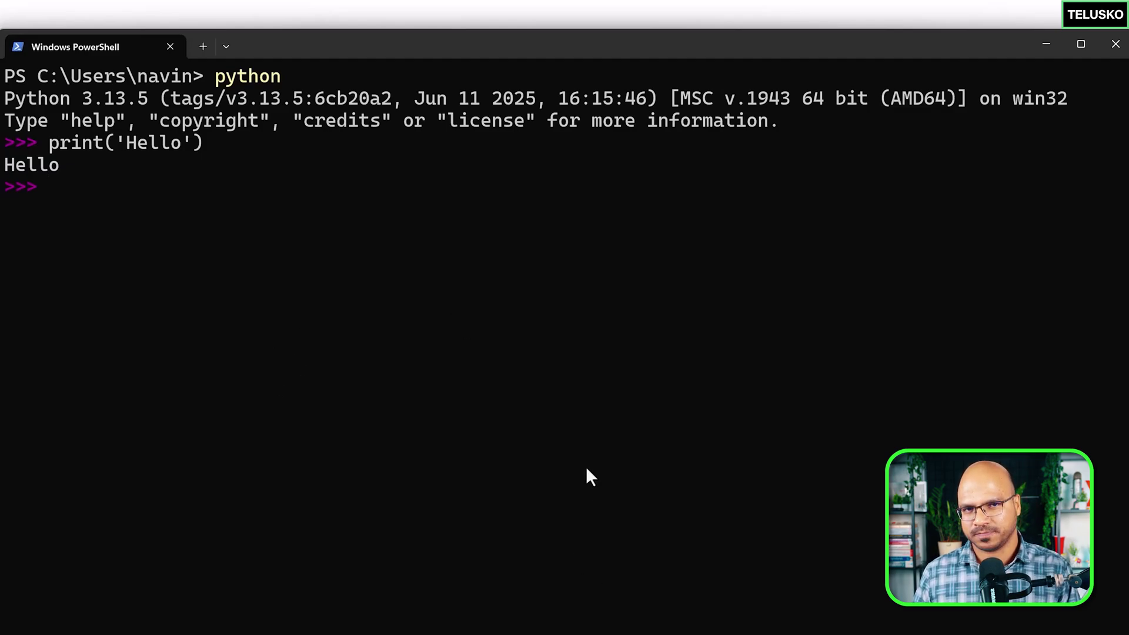
Step: Leave Python with exit() and clear the terminal screen
text(exit)
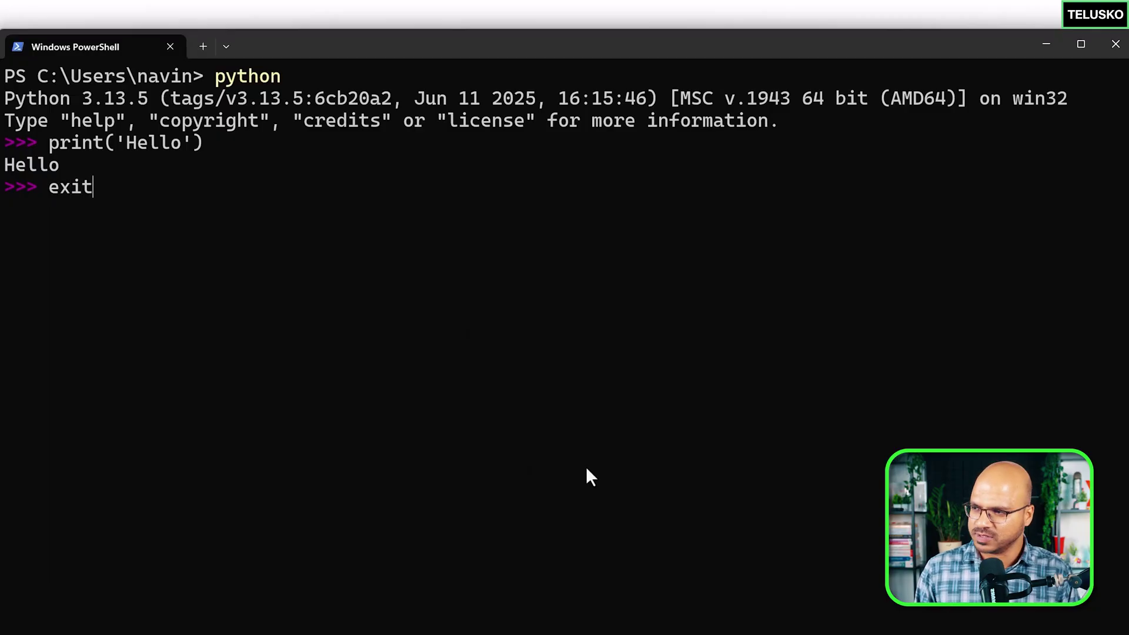
text(())
key(Return)
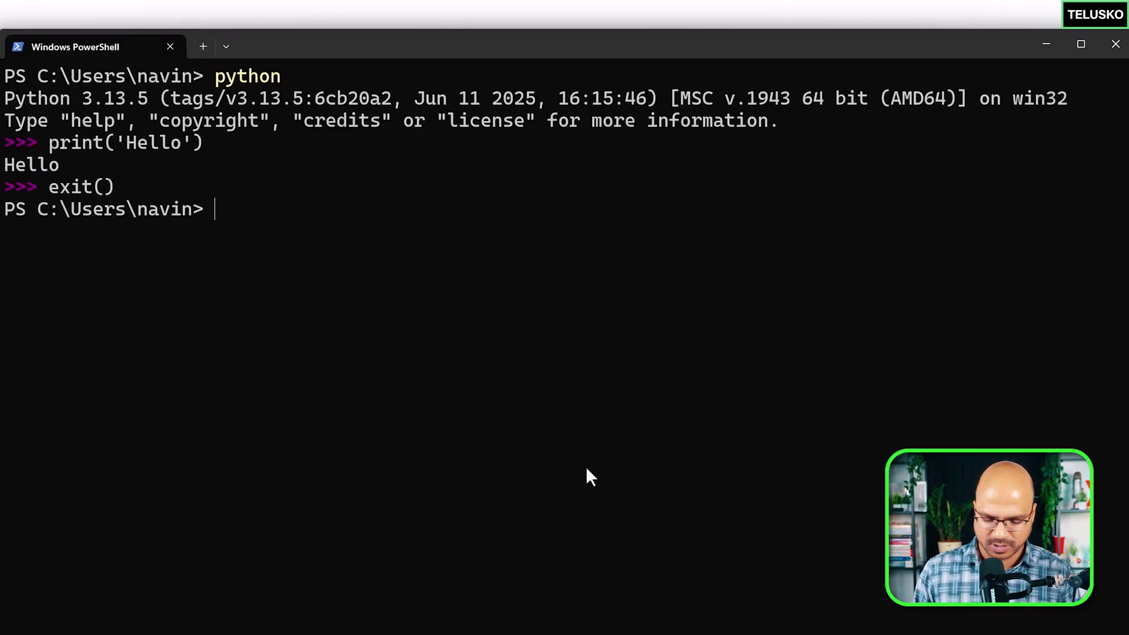
text(clear)
key(Return)
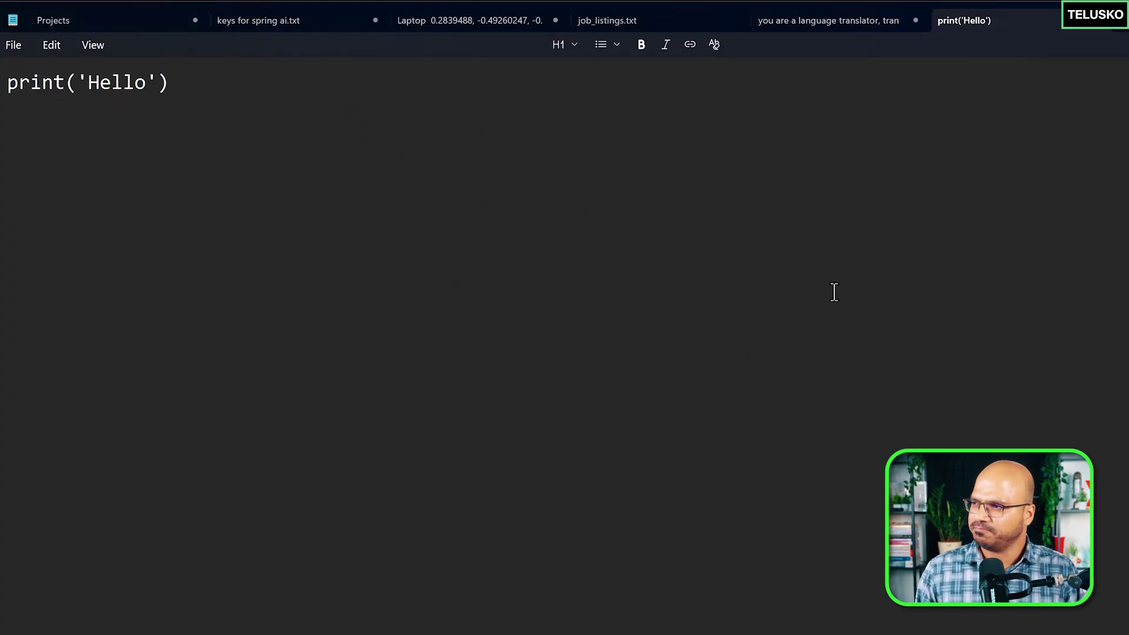
Step: Save the print('Hello') note as Demo.txt in a newly created C:\PythonPracs folder
key(ctrl+s)
text(Demo)
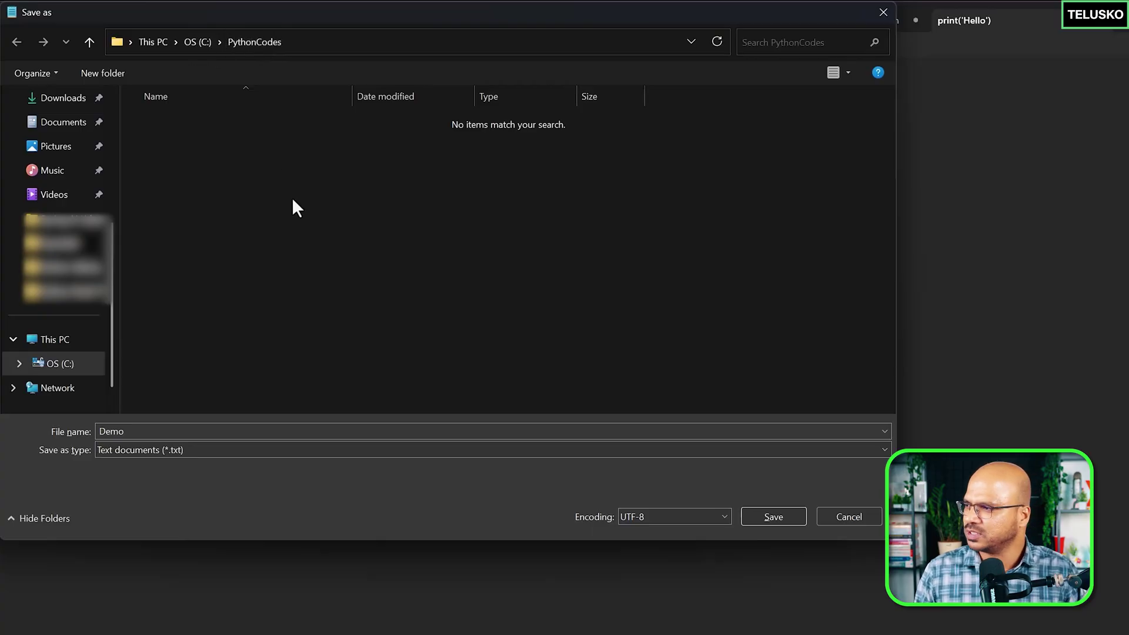
click(197, 42)
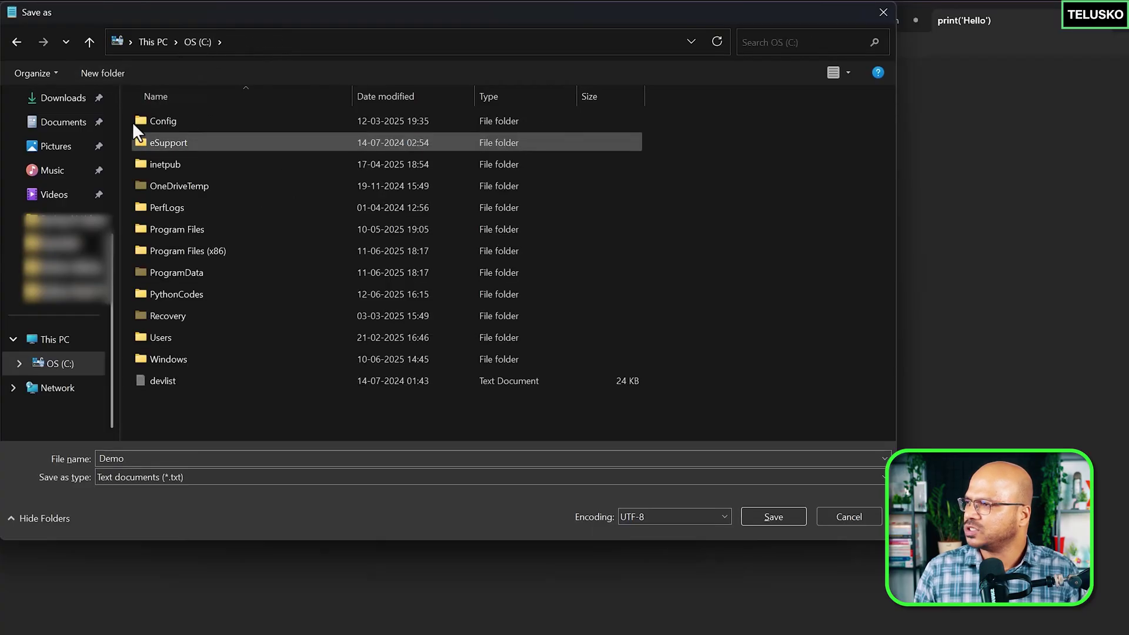
click(86, 70)
text(PythonPracs)
key(Return)
key(Return)
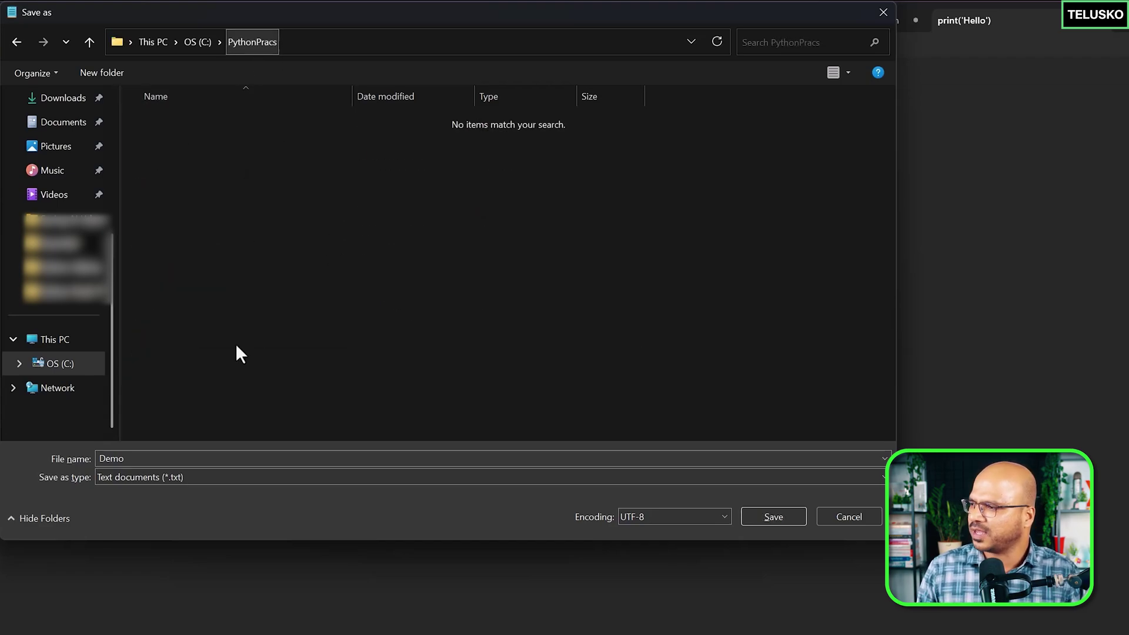
double_click(140, 459)
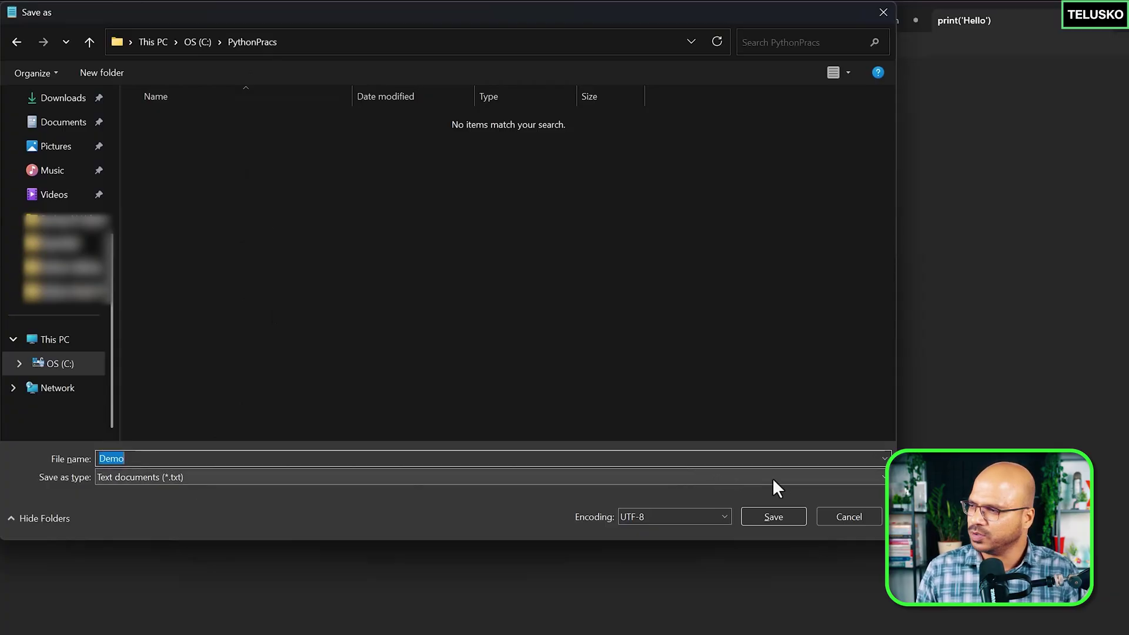
click(774, 516)
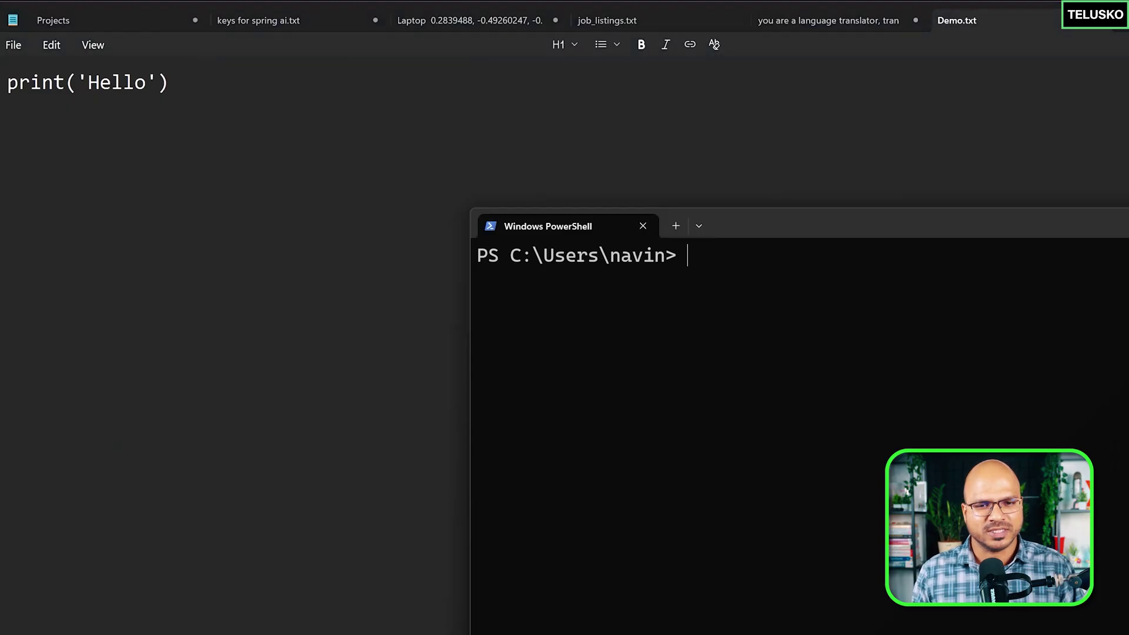
Step: Abandon the half-typed python Demo.txt command and go up to the C:\ root with cd.. twice
text(pty)
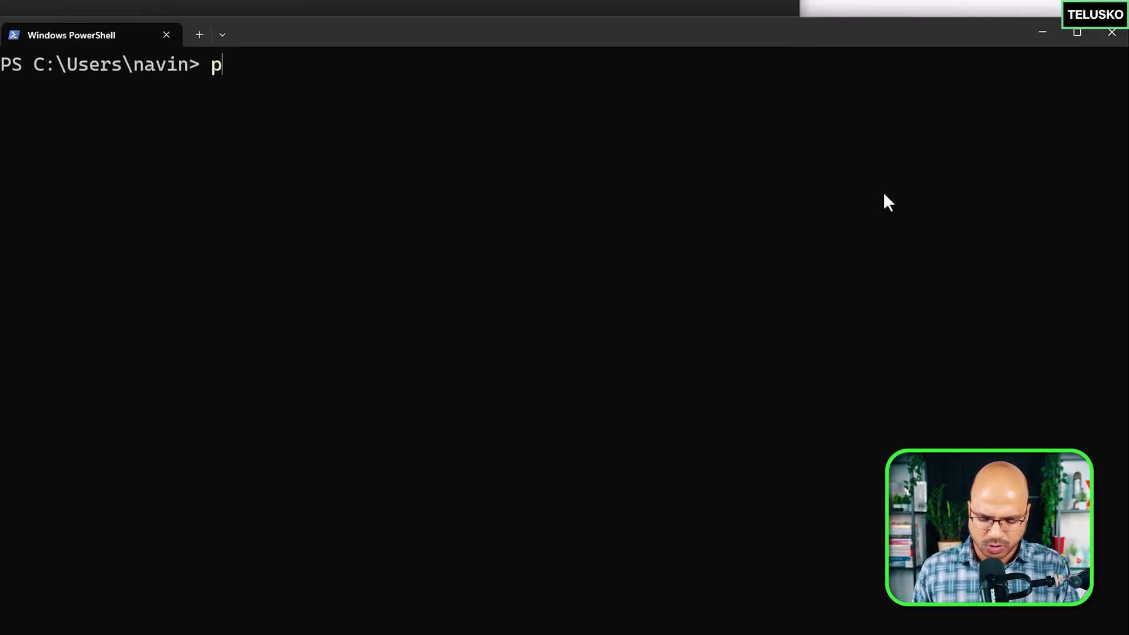
key(BackSpace)
key(BackSpace)
text(ython )
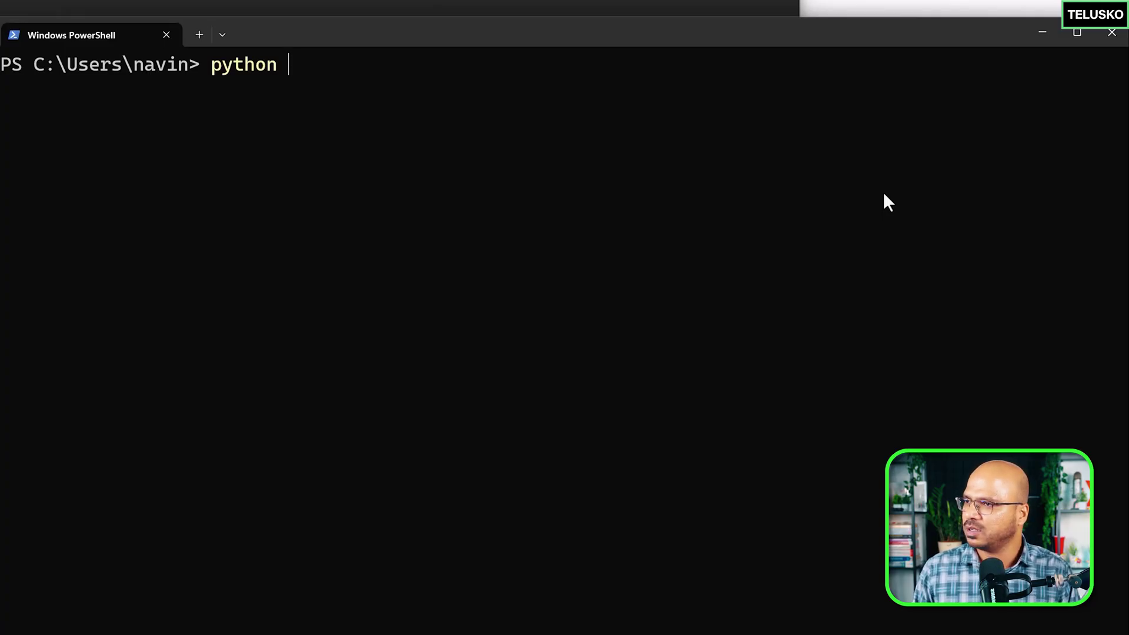
text(Demo.t)
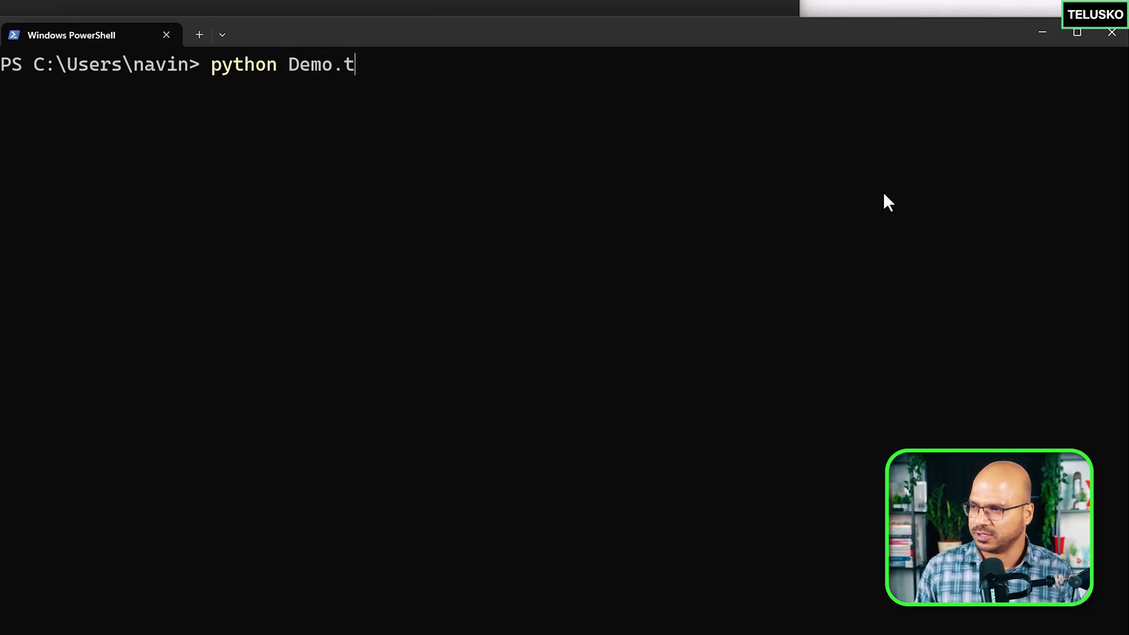
key(BackSpace)
key(BackSpace)
key(BackSpace)
key(BackSpace)
key(BackSpace)
key(BackSpace)
key(BackSpace)
key(BackSpace)
key(BackSpace)
key(BackSpace)
key(BackSpace)
key(BackSpace)
key(BackSpace)
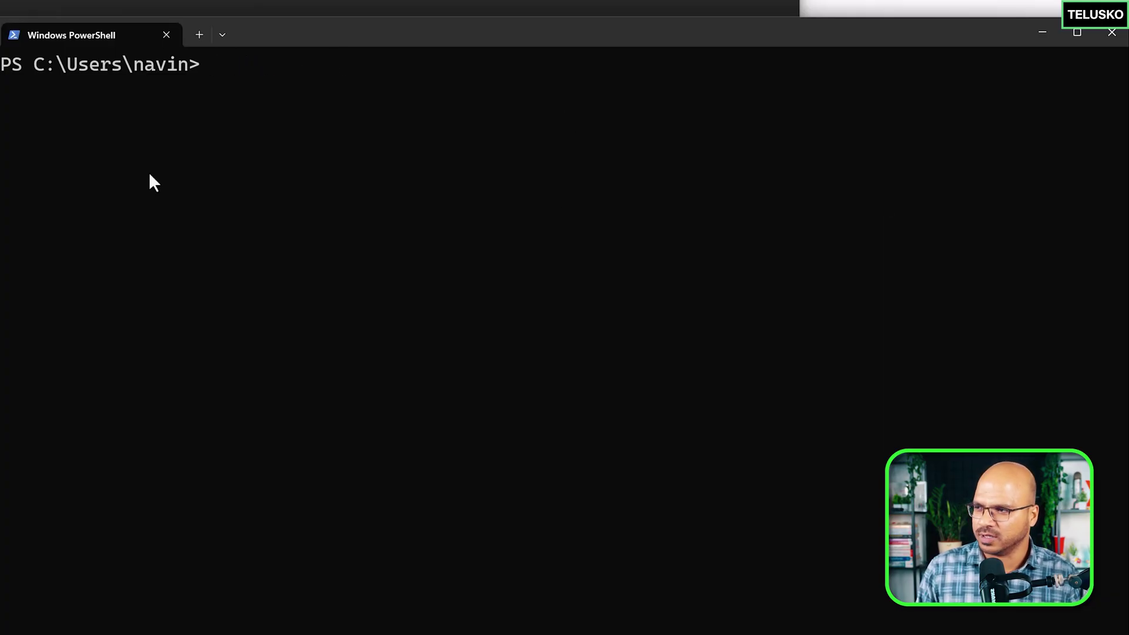
text(cd..)
key(Return)
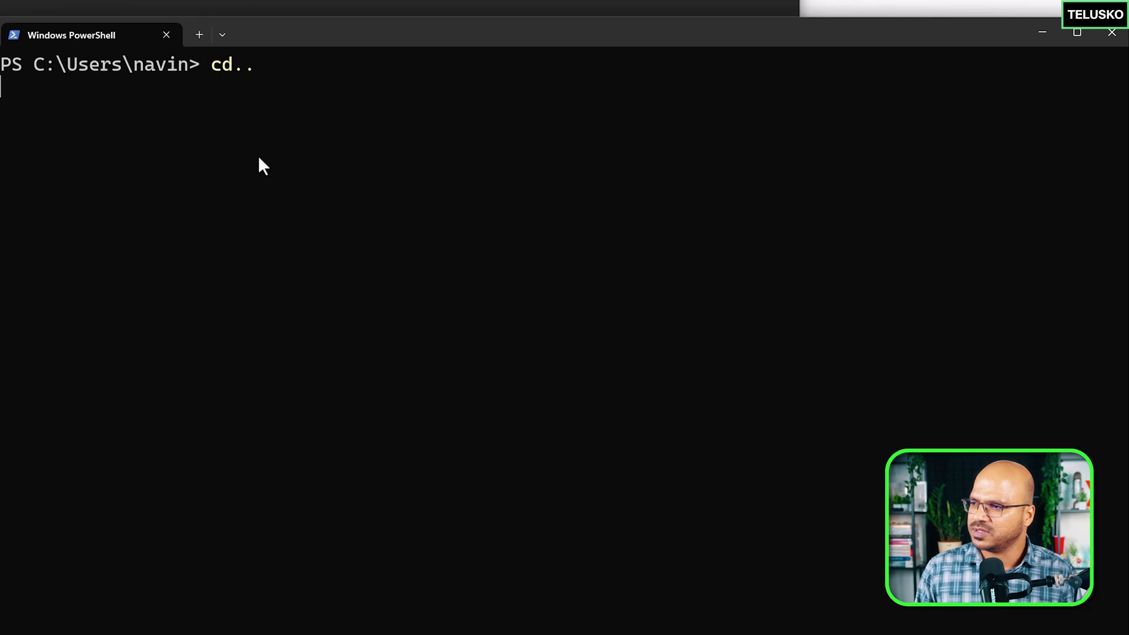
text(cd..)
key(Return)
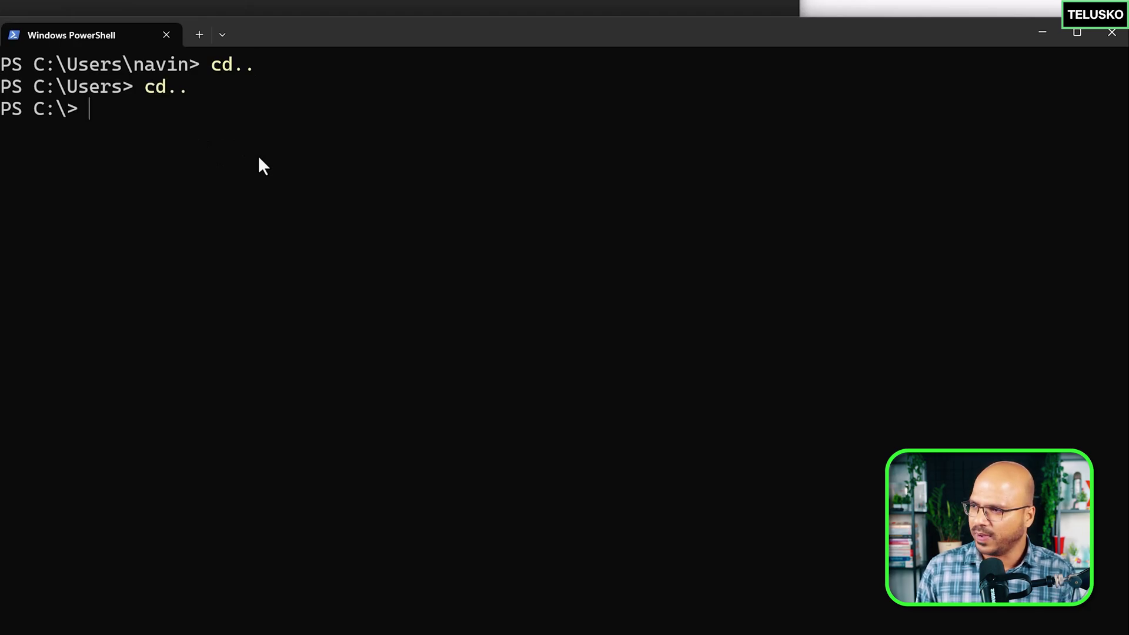
Step: Change into C:\PythonPracs using Tab completion, then clear the screen
text(cd )
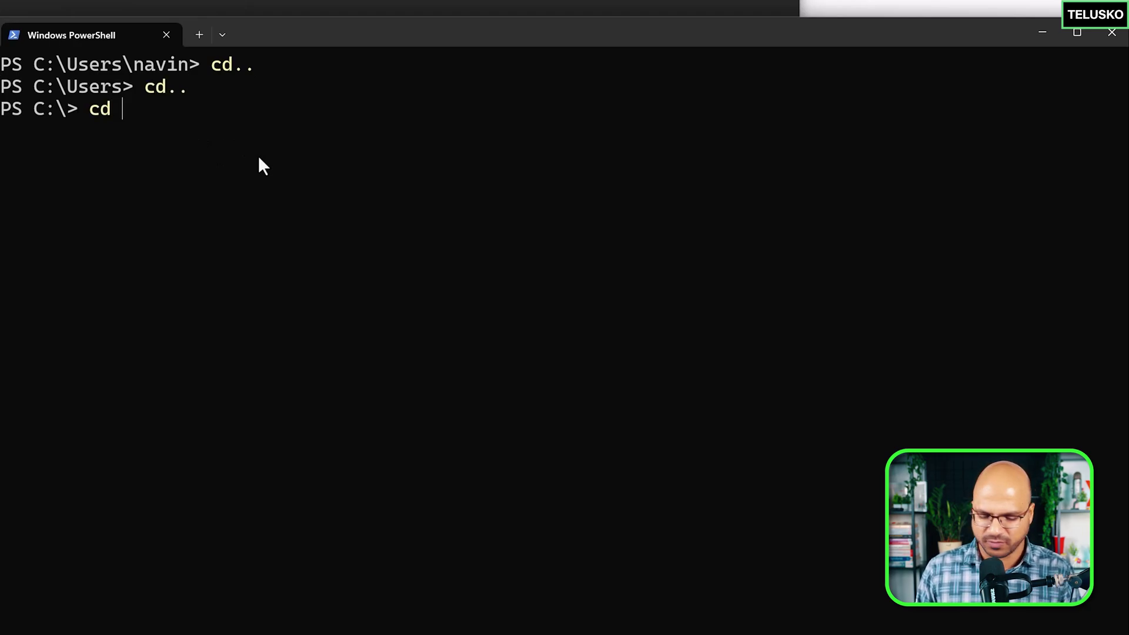
text(.\Python)
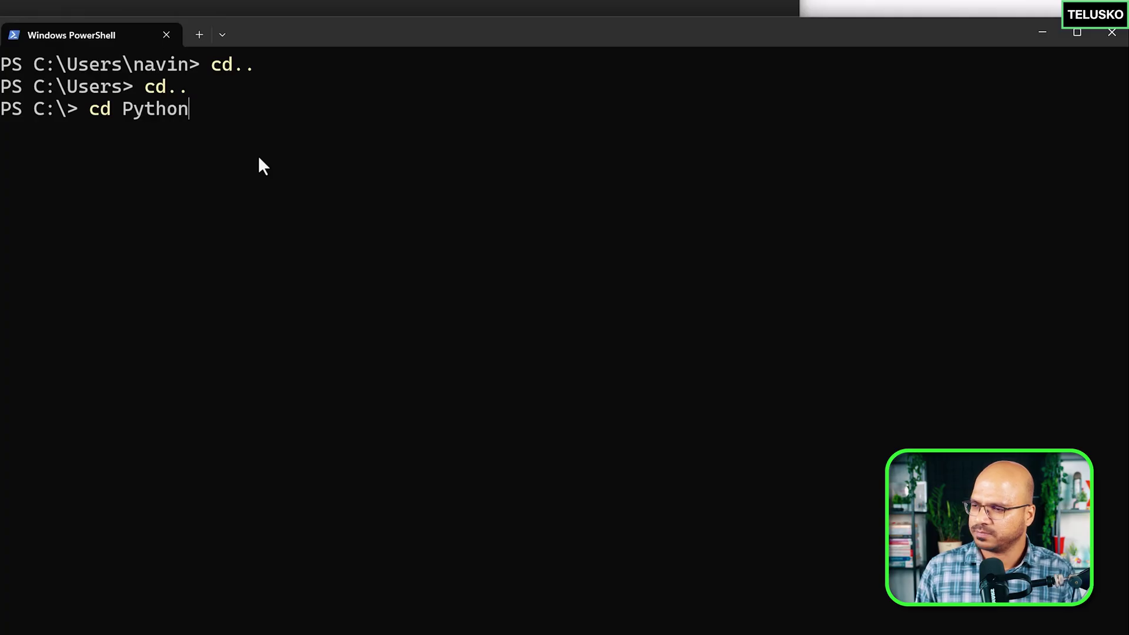
text(Pr)
key(Tab)
key(Return)
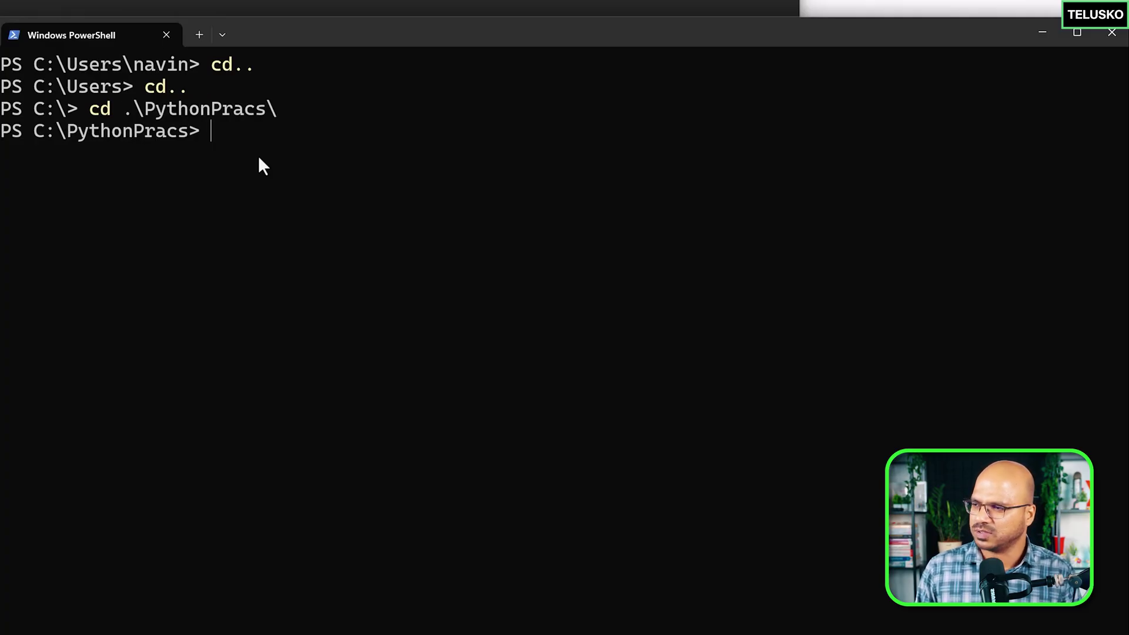
text(clear)
key(Return)
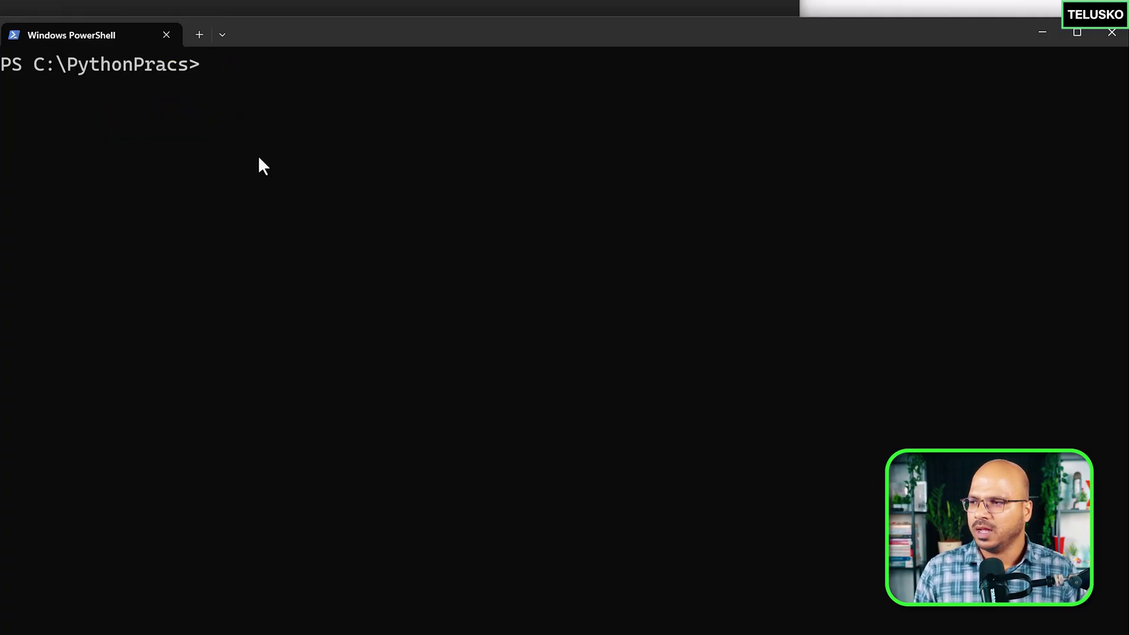
Step: List the folder with ls to confirm Demo.txt, then run python Demo.txt to print Hello
text(ls)
key(Return)
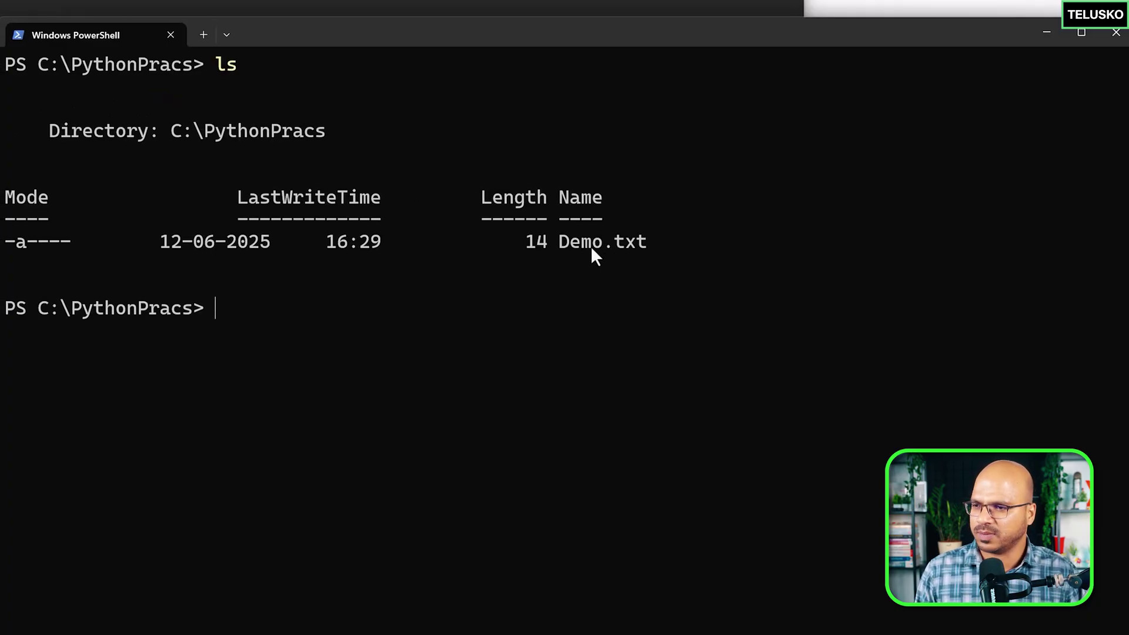
text(python )
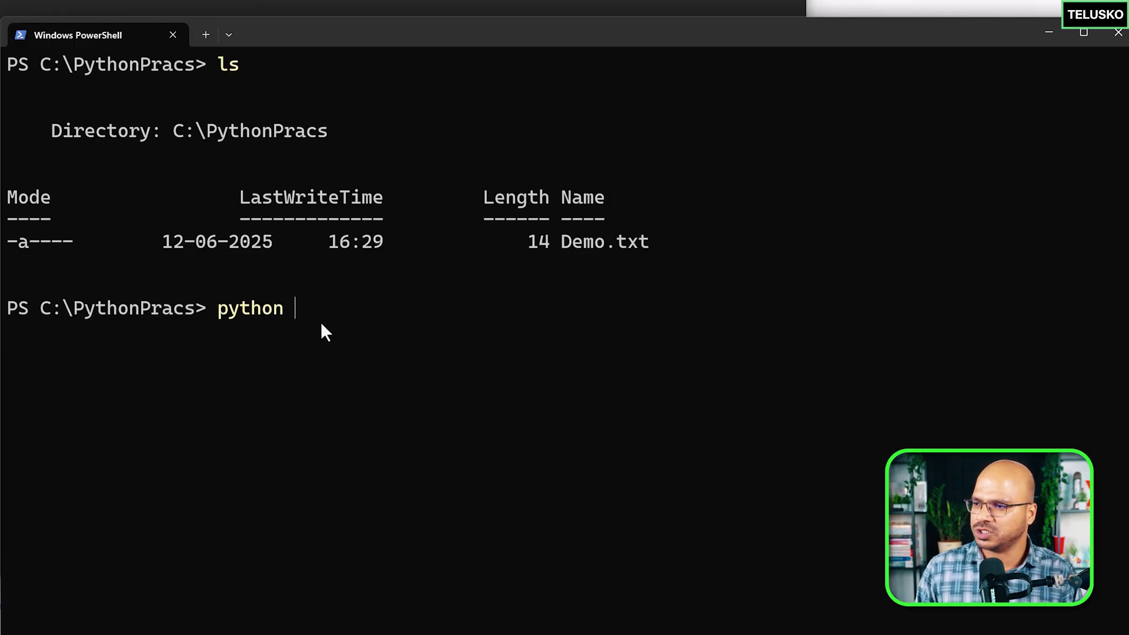
text(Demo.txt)
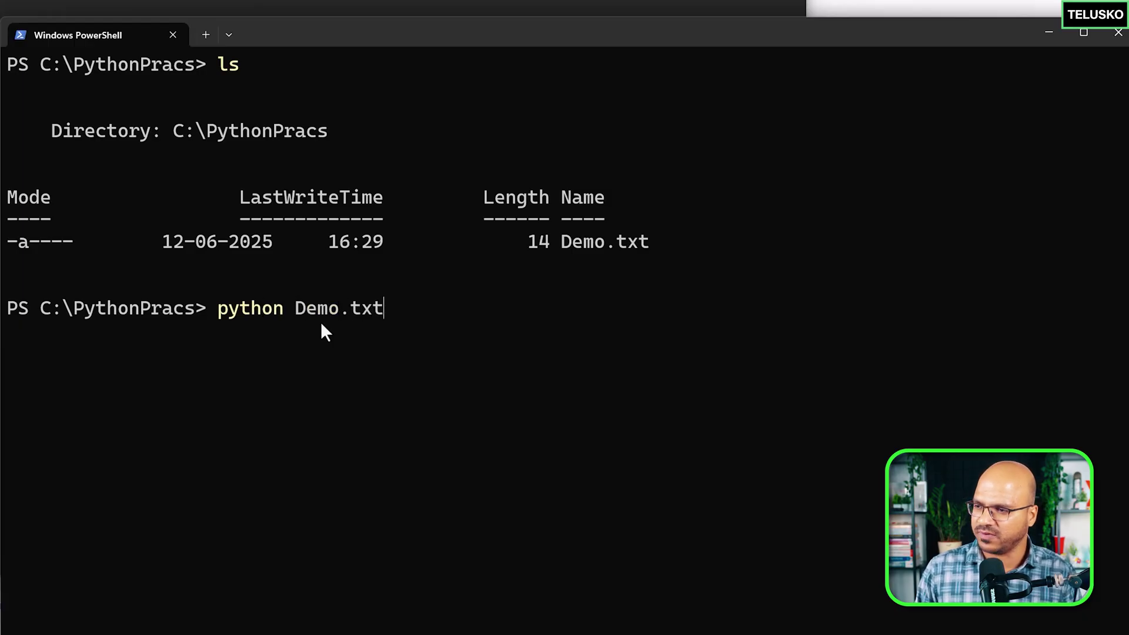
key(Return)
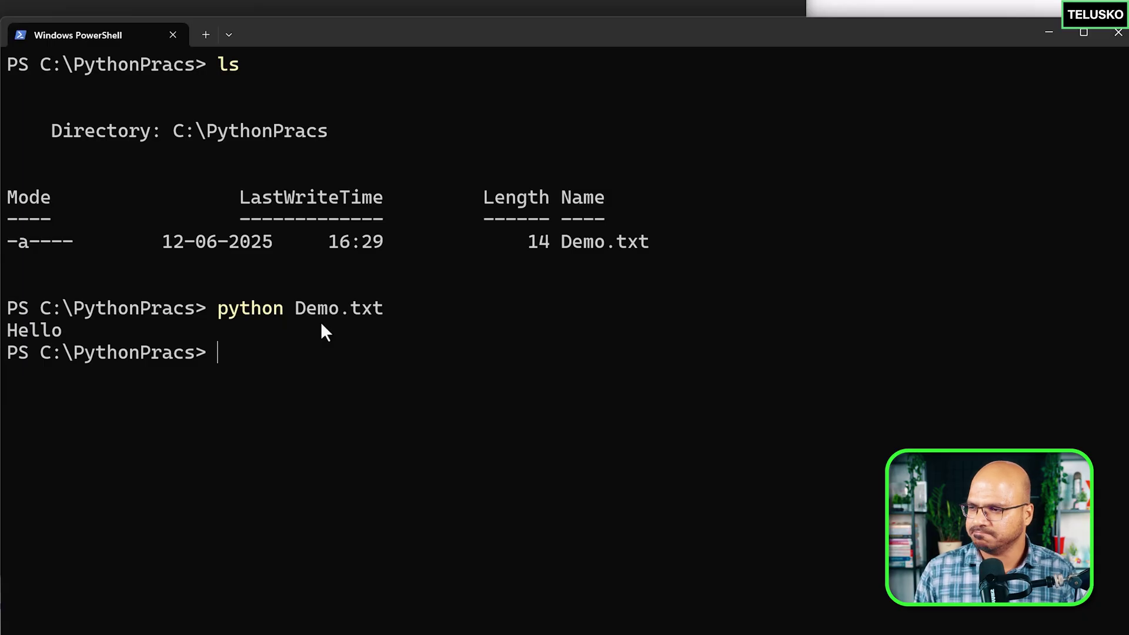